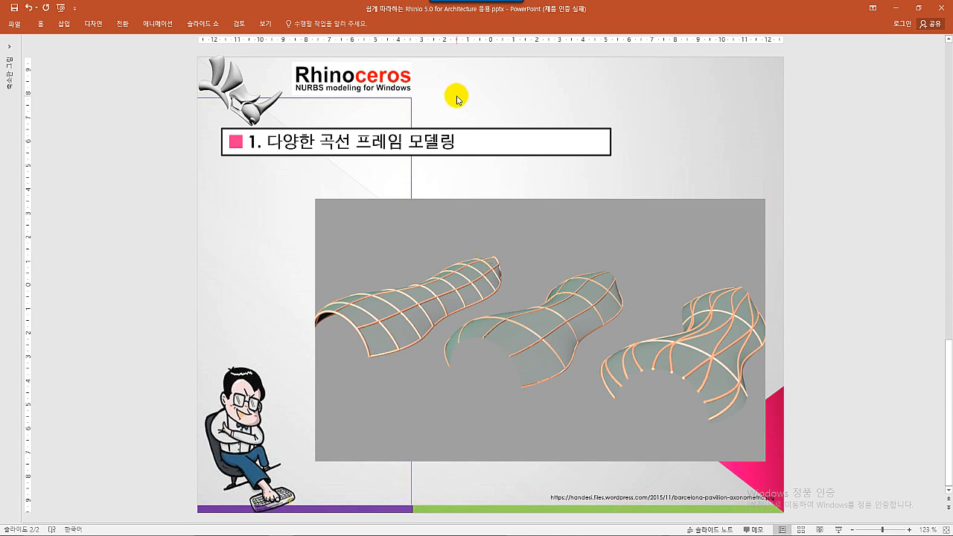
Step: Switch to Rhinoceros in a full-size window, enlarge the Perspective viewport and show the standard tool set
double_click(329, 14)
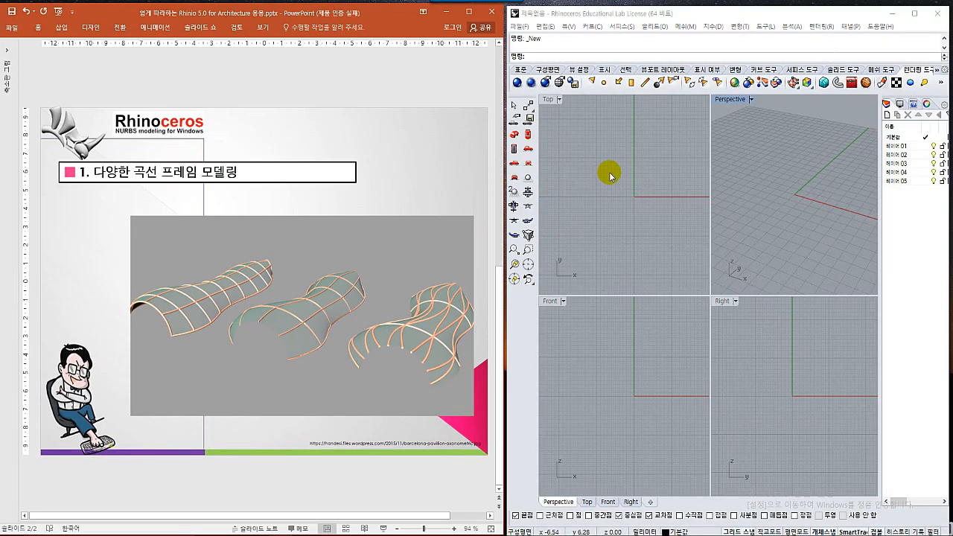
left_click(609, 172)
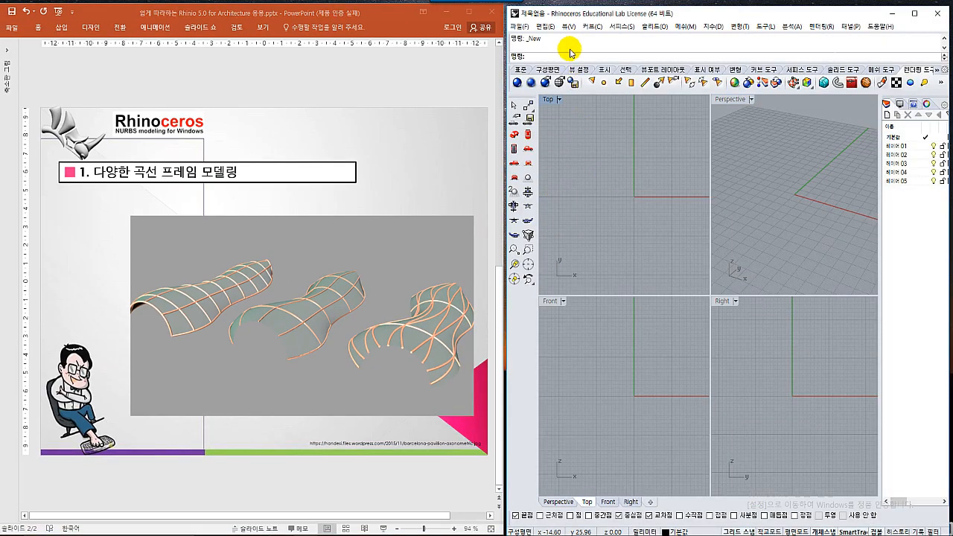
double_click(575, 15)
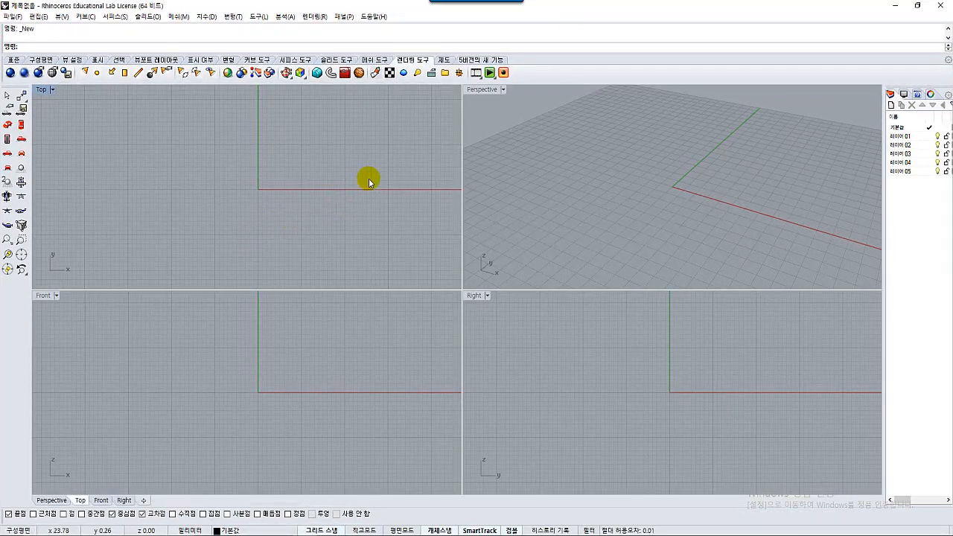
double_click(485, 90)
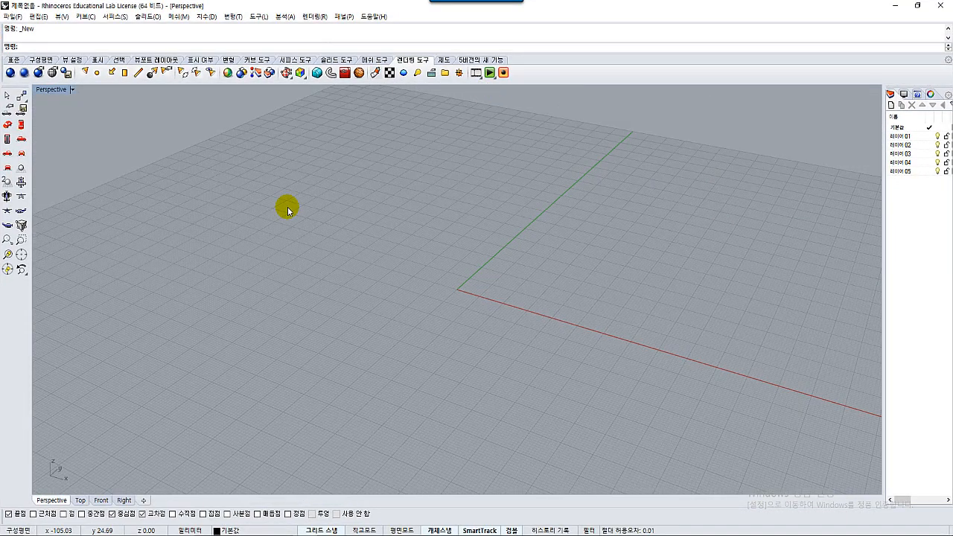
left_click(13, 59)
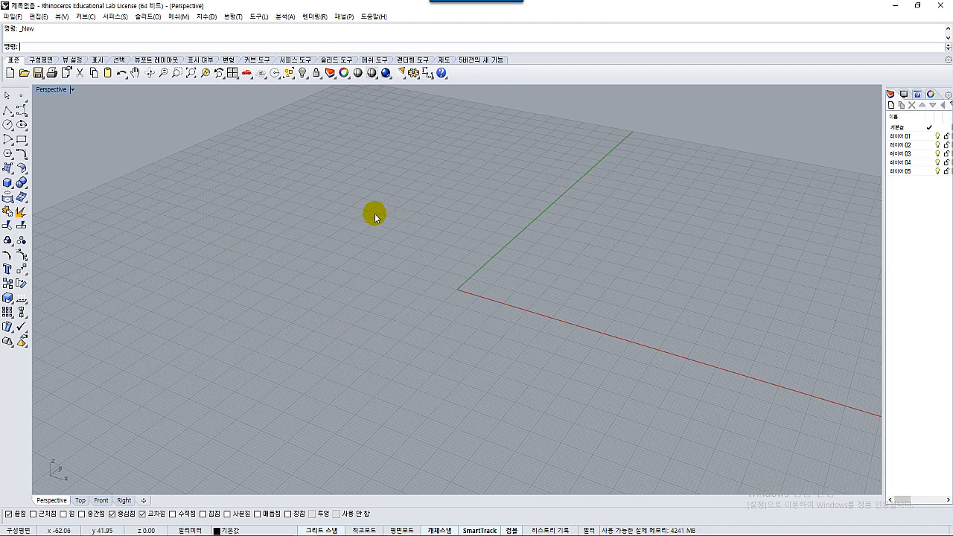
Step: Draw an S-shaped interpolated curve through five points on the ground plane as the first side rail
left_click(27, 115)
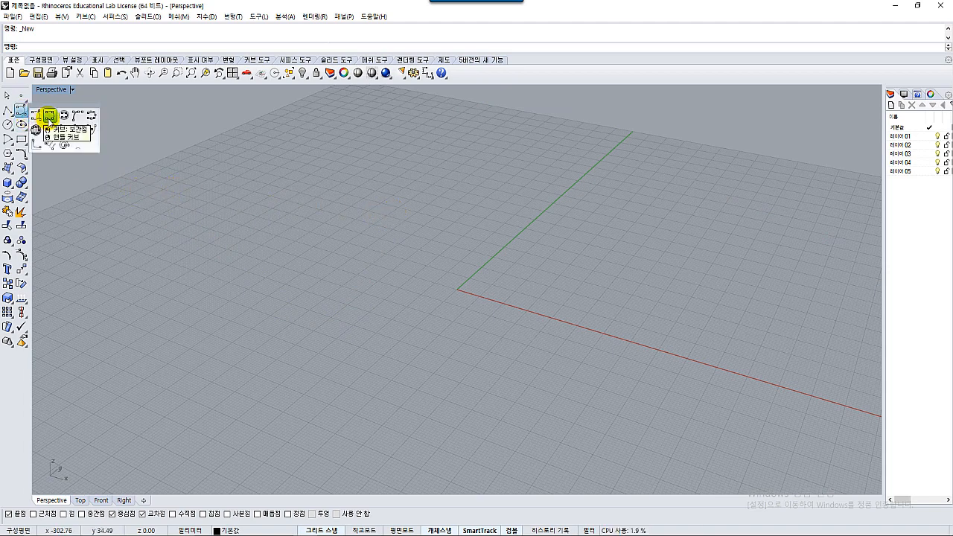
left_click(49, 117)
left_click(224, 355)
left_click(284, 312)
left_click(370, 304)
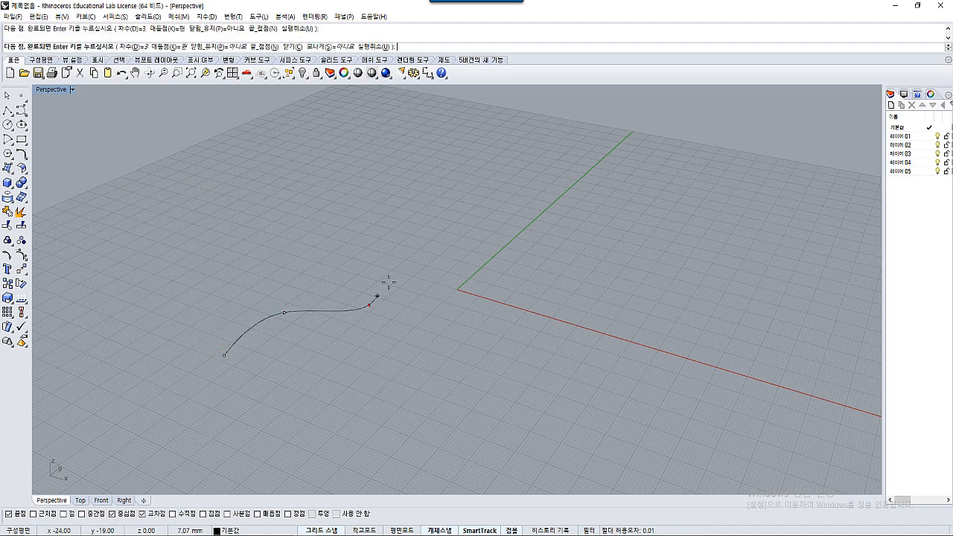
left_click(429, 246)
left_click(635, 210)
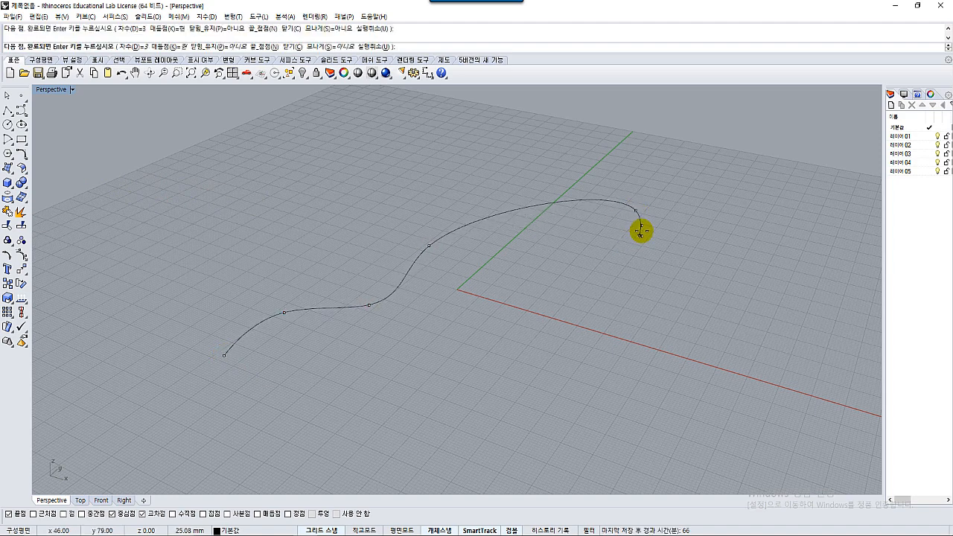
right_click(639, 230)
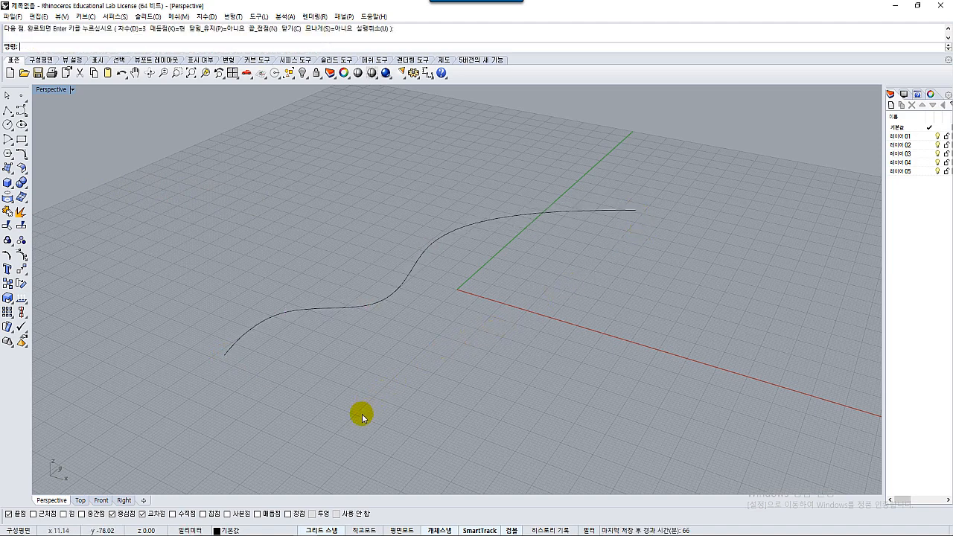
Step: Draw a second five-point interpolated curve on the ground plane, facing the first as the opposite side rail
right_click(377, 431)
left_click(341, 417)
left_click(474, 407)
left_click(531, 290)
left_click(595, 262)
left_click(643, 237)
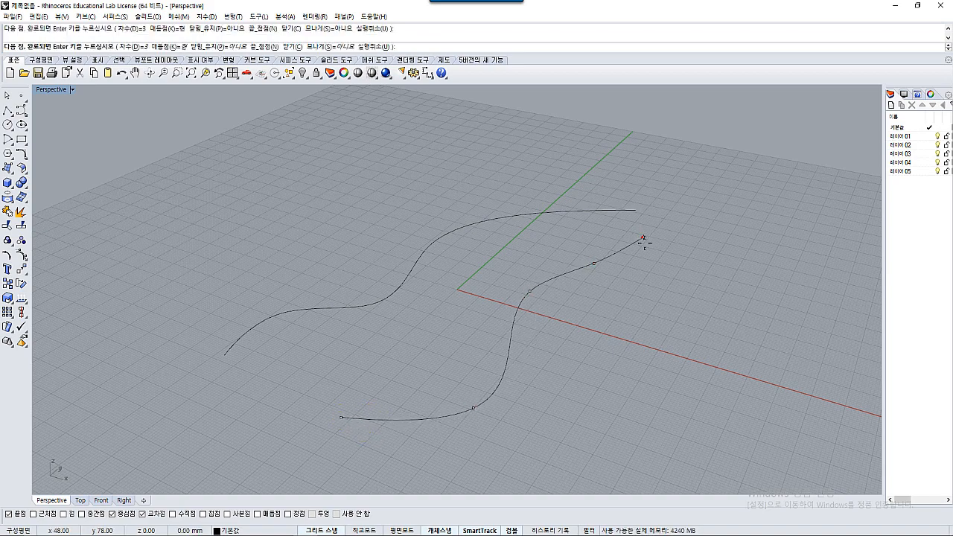
right_click(646, 245)
right_click_drag(608, 331, 634, 315)
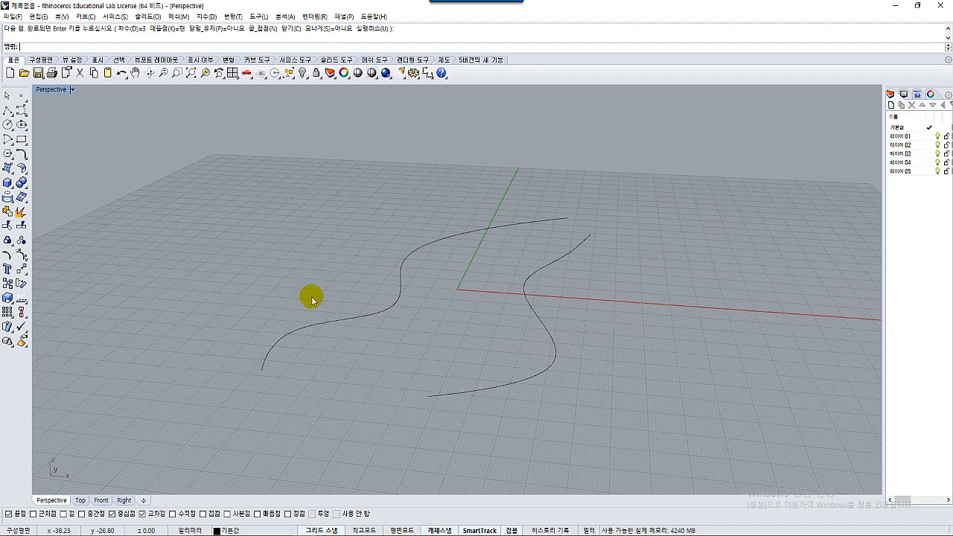
Step: Draw a vertical circle by diameter between the front endpoints of the two side curves
left_click(8, 124)
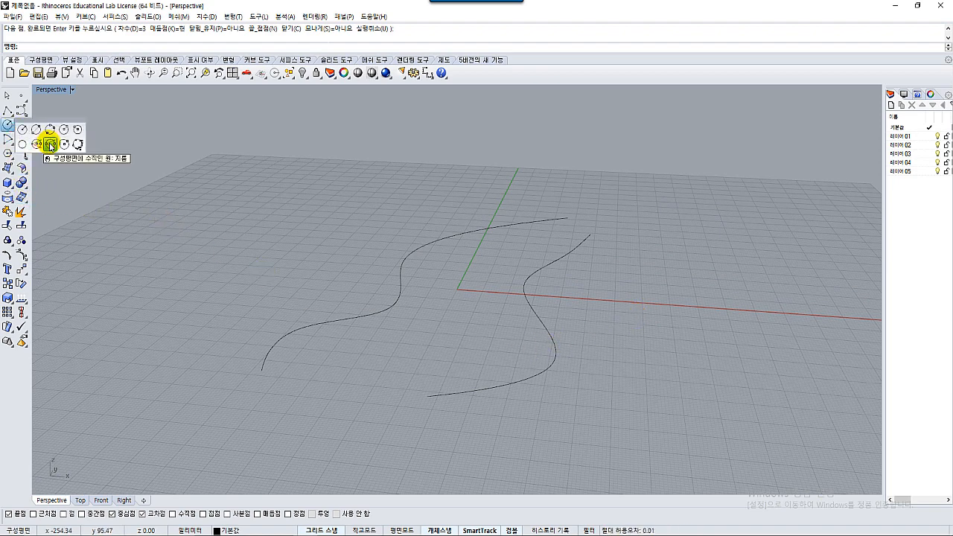
left_click(49, 146)
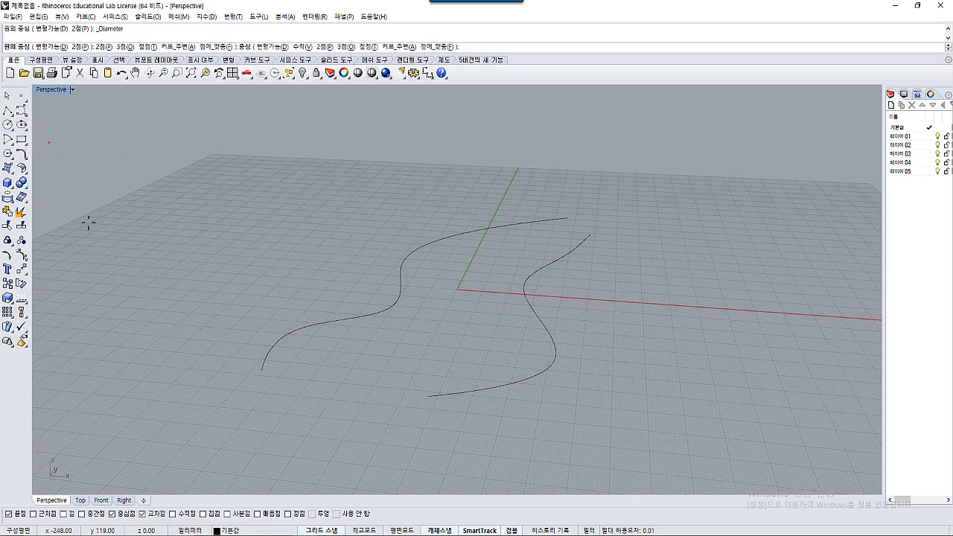
left_click(260, 370)
left_click(419, 395)
mouse_move(427, 397)
right_mouse_down()
mouse_move(294, 356)
mouse_move(370, 392)
mouse_move(413, 391)
right_mouse_up()
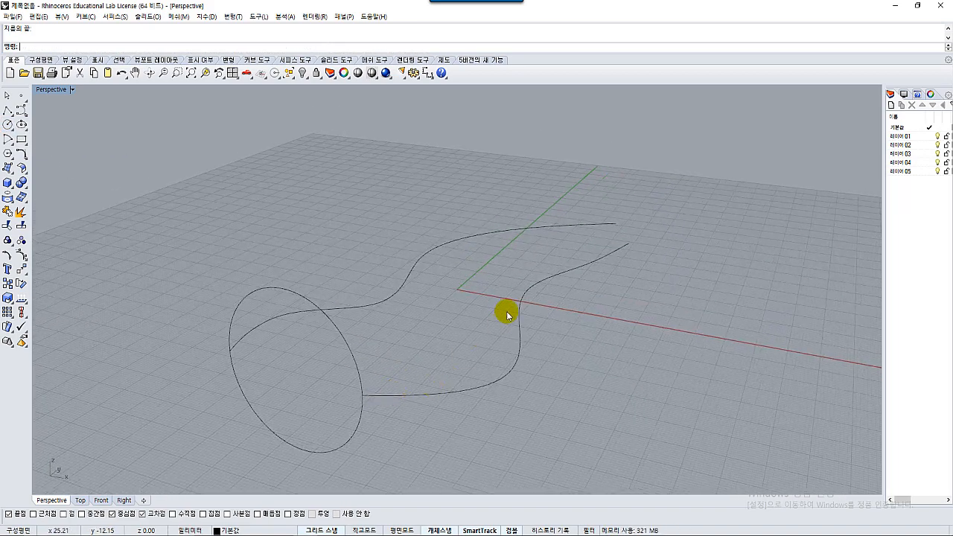
Step: Draw another vertical circle by diameter between the far endpoints of the two side curves
right_click(560, 203)
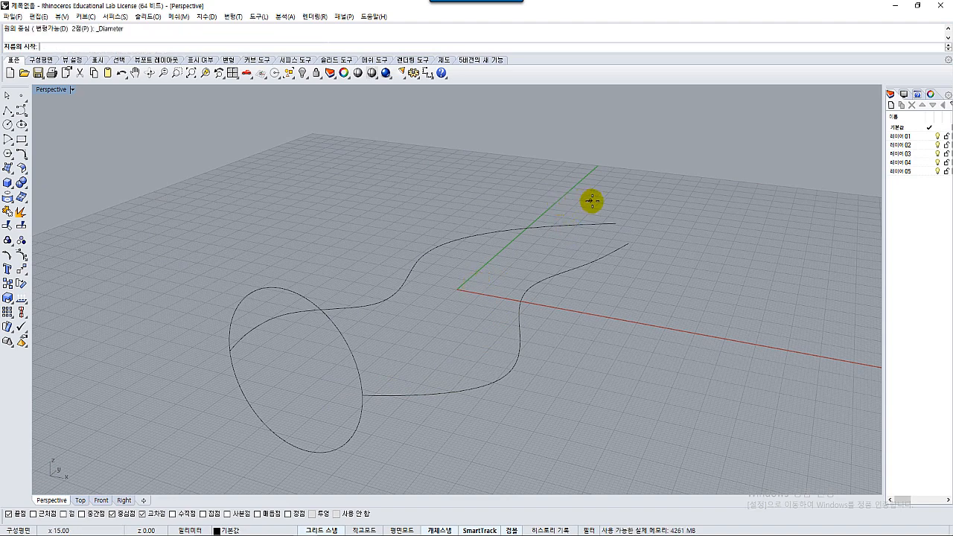
left_click(615, 221)
left_click(625, 238)
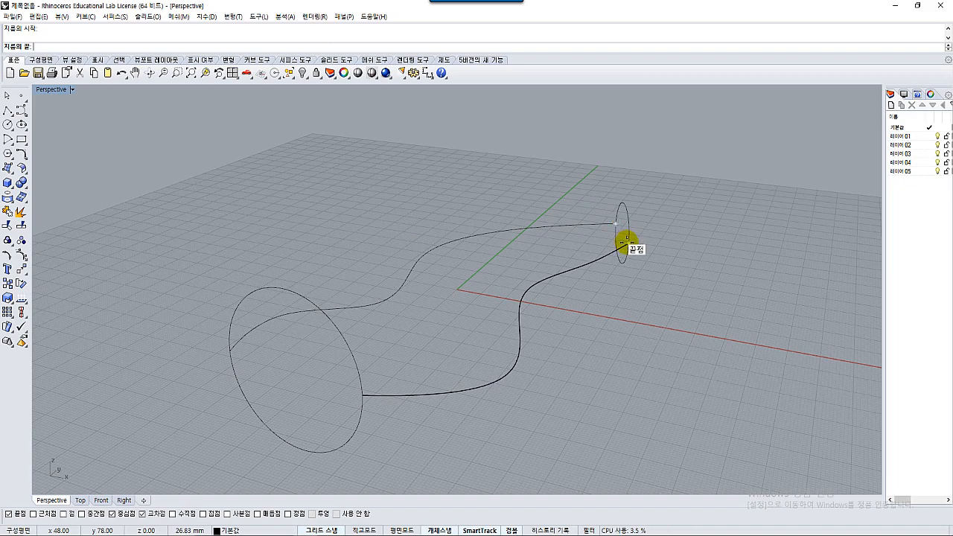
mouse_move(614, 305)
right_mouse_down()
mouse_move(506, 315)
mouse_move(481, 265)
mouse_move(630, 291)
mouse_move(624, 308)
right_mouse_up()
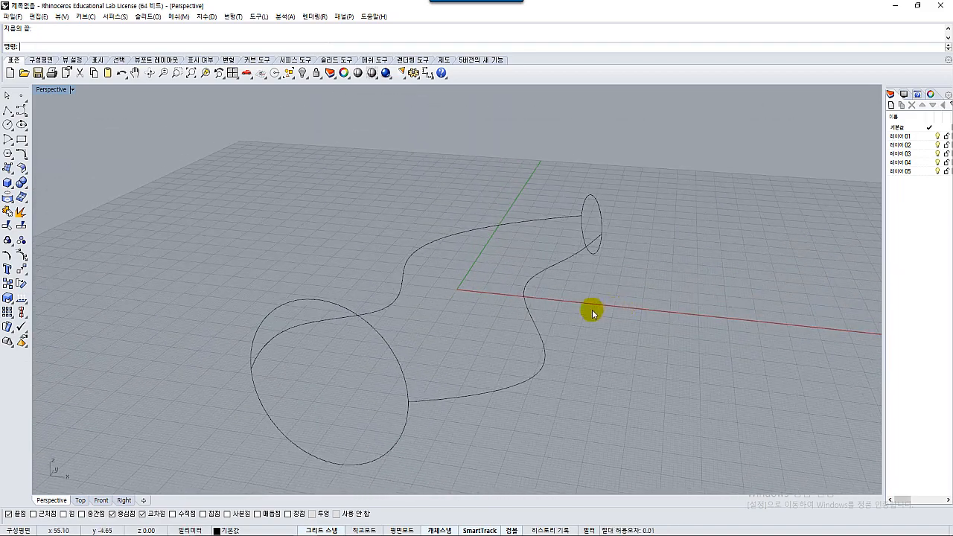
Step: Trim away the lower halves of both circles, using the two side curves as cutting objects
left_click(7, 225)
left_click(400, 281)
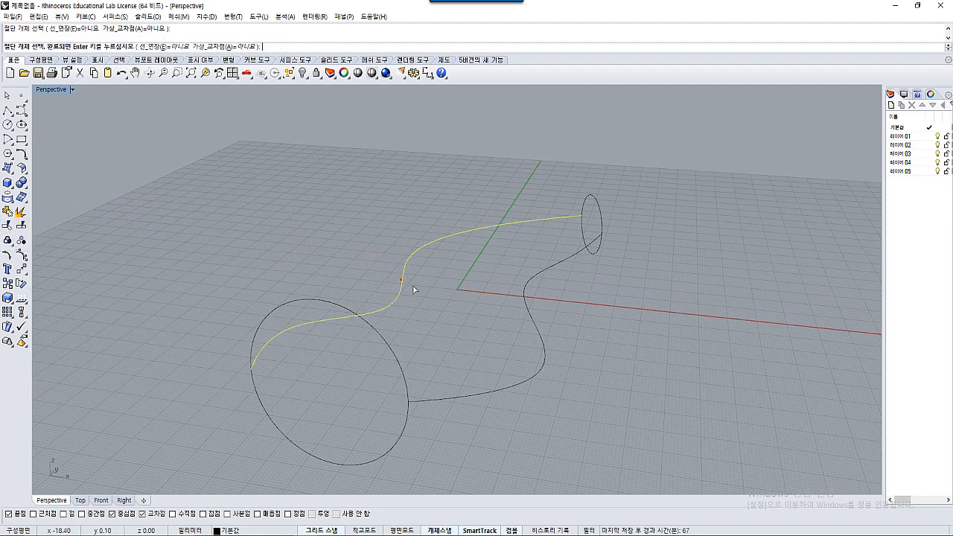
left_click(543, 349)
right_click(365, 233)
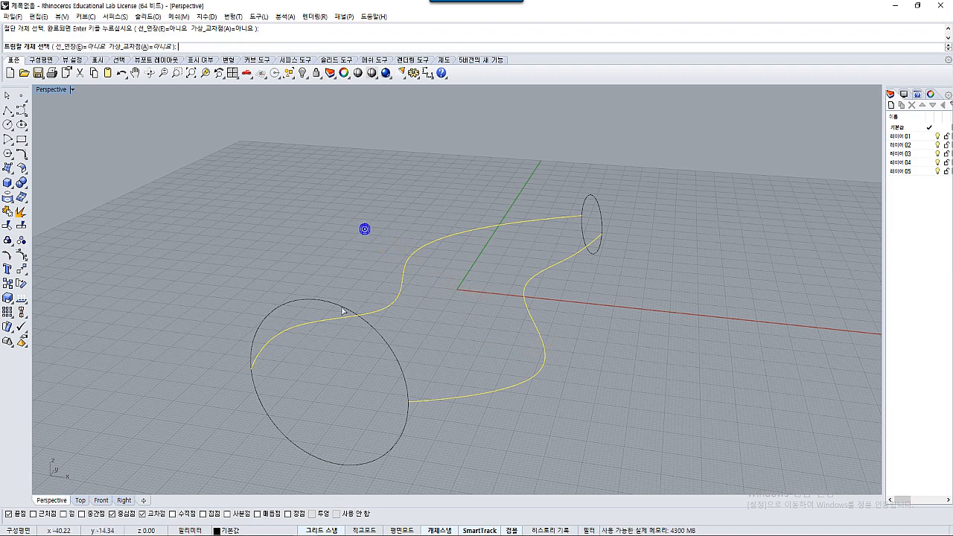
left_click(302, 451)
left_click(578, 234)
right_click(528, 255)
mouse_move(478, 278)
right_mouse_down()
mouse_move(430, 276)
mouse_move(483, 274)
right_mouse_up()
Step: Make two copies of the four-curve outline, spaced side by side along the X axis
scroll(481, 275, "down", 4)
right_click_drag(393, 280, 487, 283)
left_click_drag(205, 132, 484, 375)
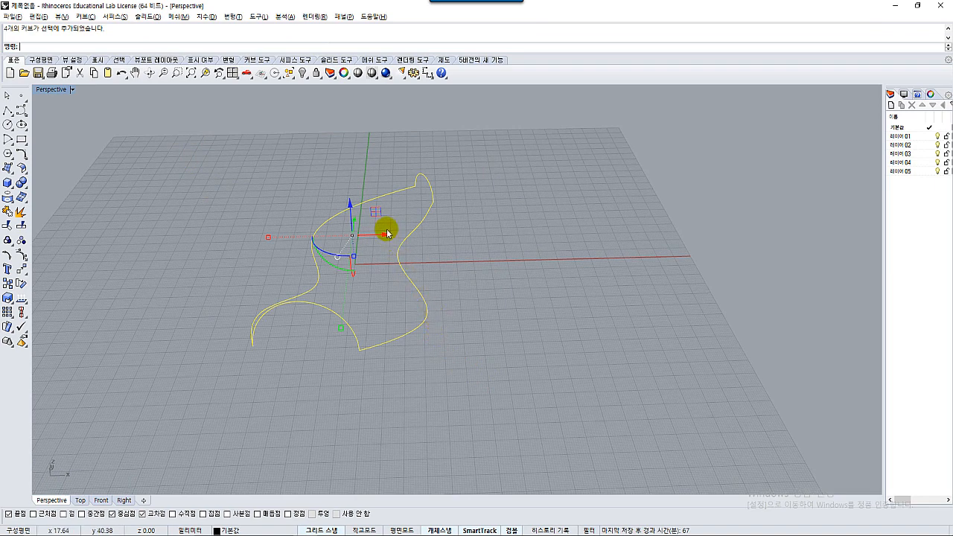
left_click_drag(387, 234, 814, 250)
left_click(718, 402)
right_click_drag(701, 419, 356, 332)
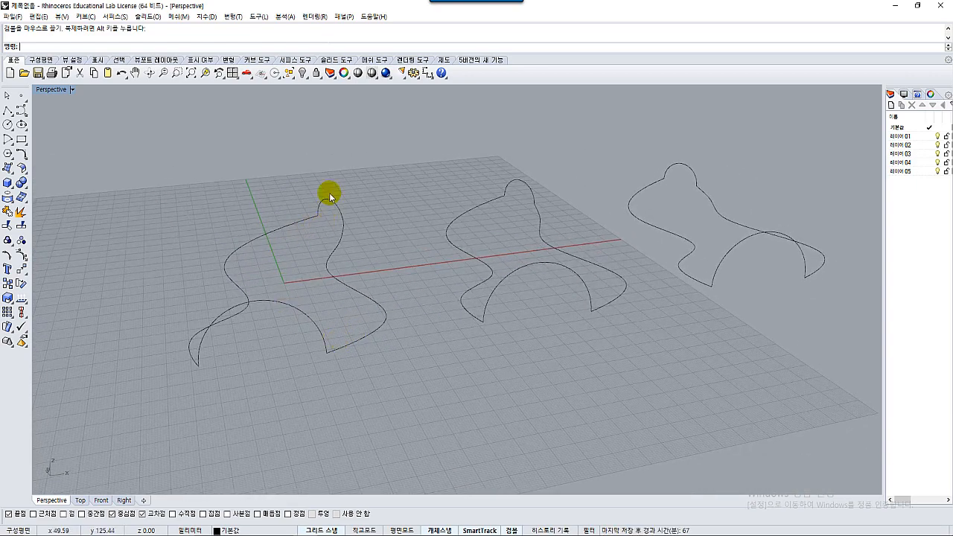
Step: Create a network surface from the four curves of the original outline, with edge curve tolerance 1 and position matching on all edges
mouse_move(383, 315)
right_mouse_down()
mouse_move(329, 298)
mouse_move(385, 323)
mouse_move(383, 293)
mouse_move(384, 313)
right_mouse_up()
left_click_drag(419, 389, 152, 174)
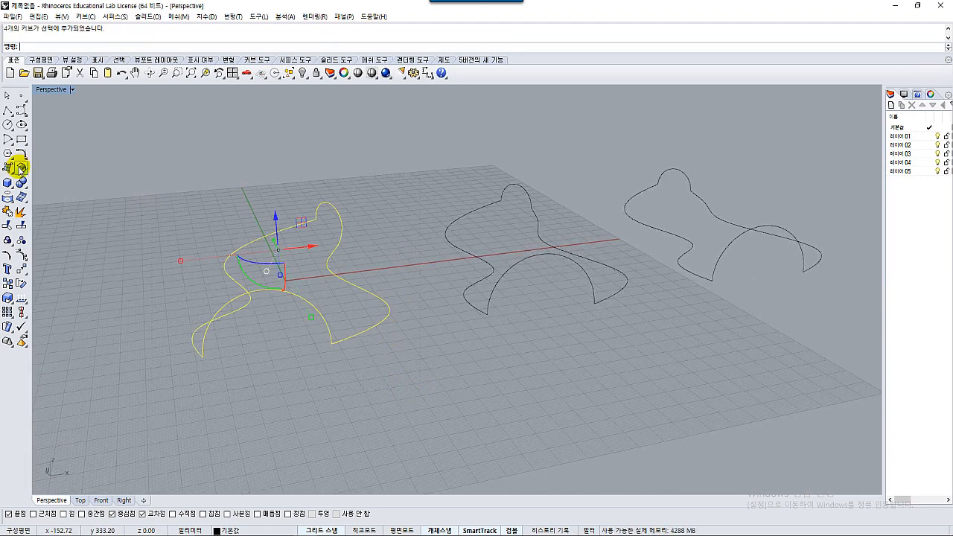
left_click(14, 173)
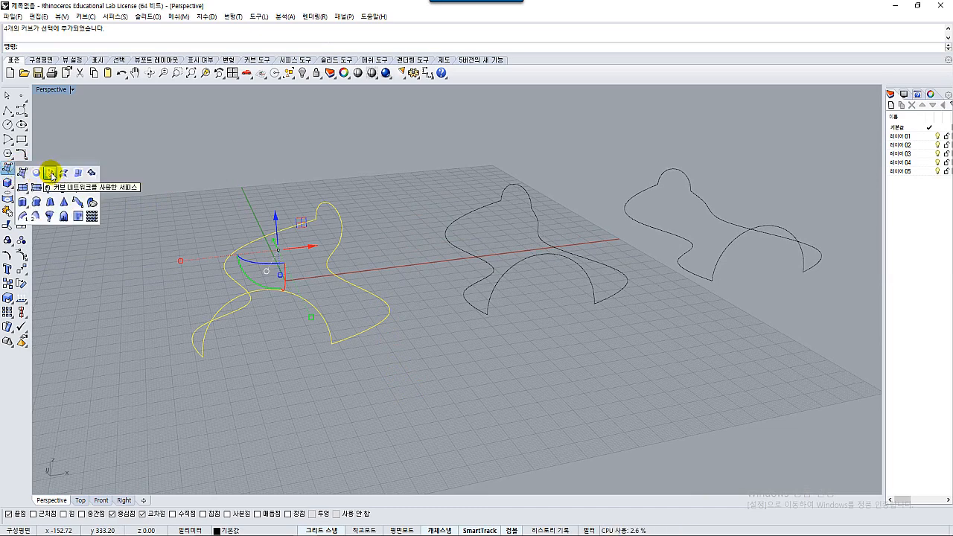
left_click(51, 174)
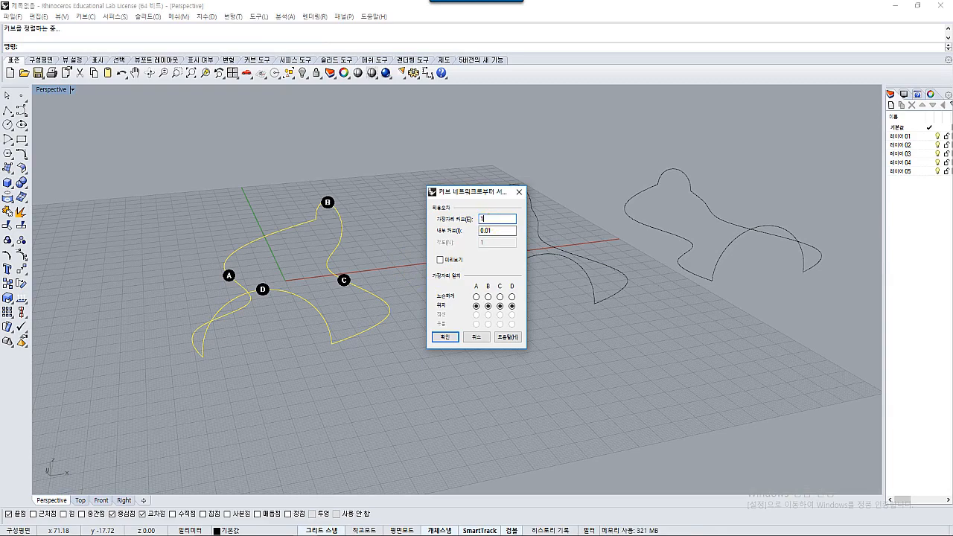
left_click(448, 338)
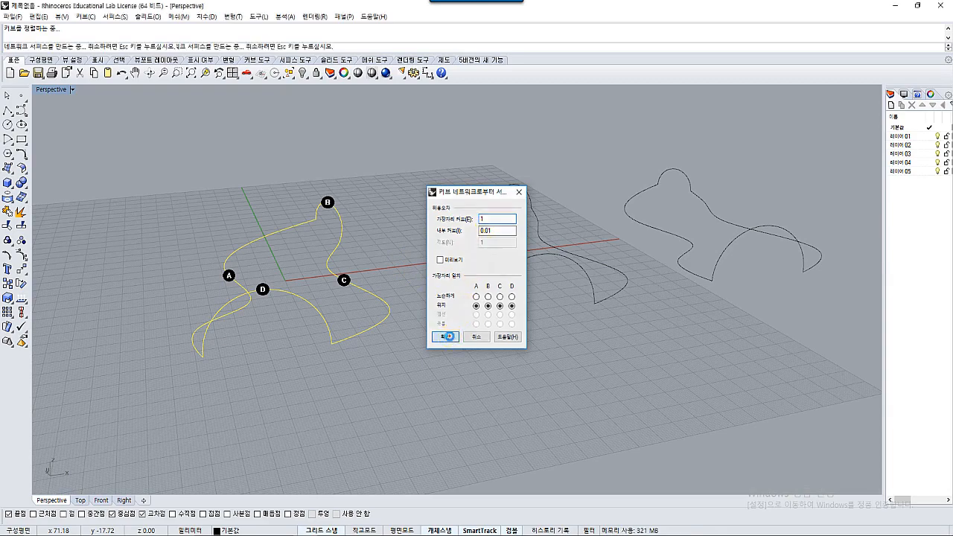
right_click_drag(410, 359, 340, 298)
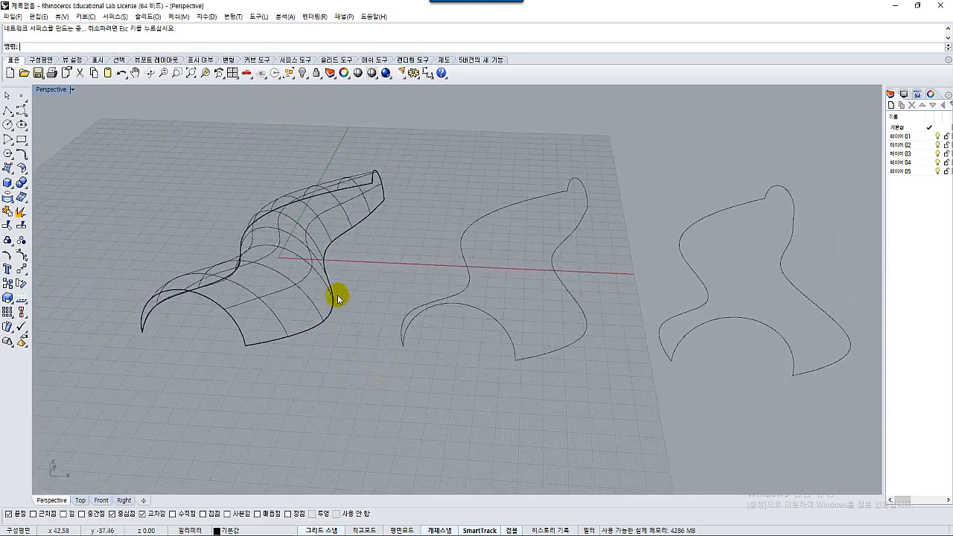
Step: Set the Perspective viewport to the shaded display mode
scroll(234, 272, "up", 3)
right_click_drag(256, 293, 345, 289)
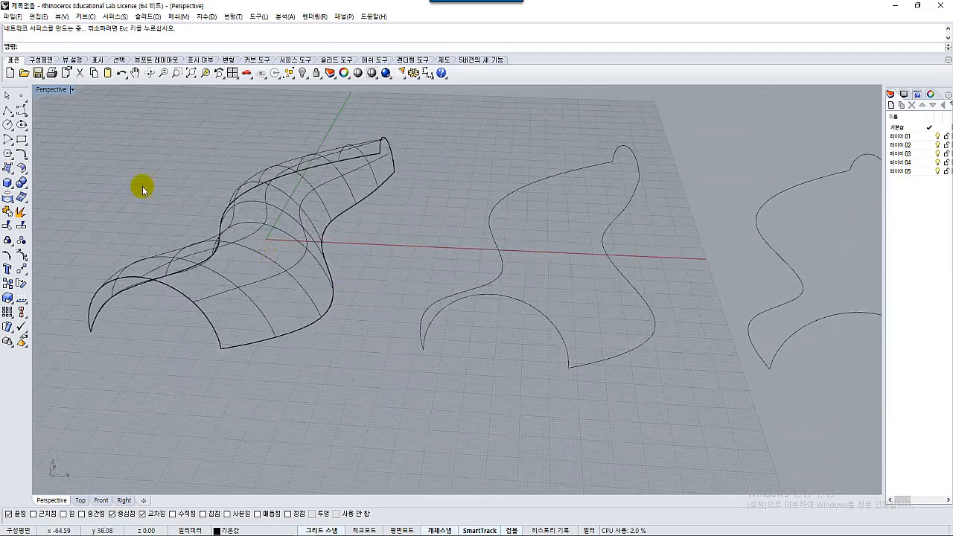
left_click(73, 89)
left_click(65, 128)
Step: Inspect the shaded network surface, its isocurves and its front arch edge from several angles
mouse_move(226, 238)
right_mouse_down()
mouse_move(234, 300)
mouse_move(270, 234)
mouse_move(266, 256)
right_mouse_up()
right_click_drag(310, 287, 276, 293)
left_click(276, 293)
left_click(365, 280)
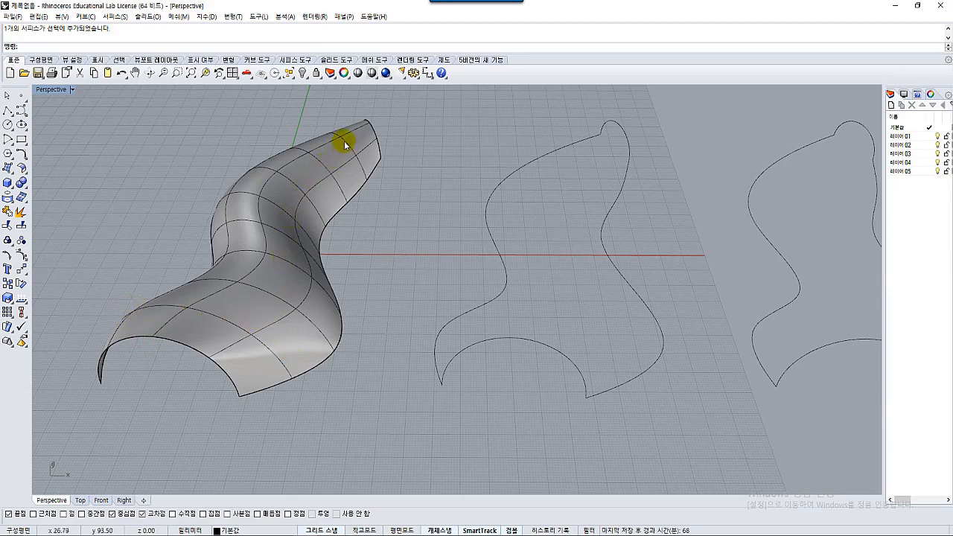
right_click_drag(270, 289, 298, 321)
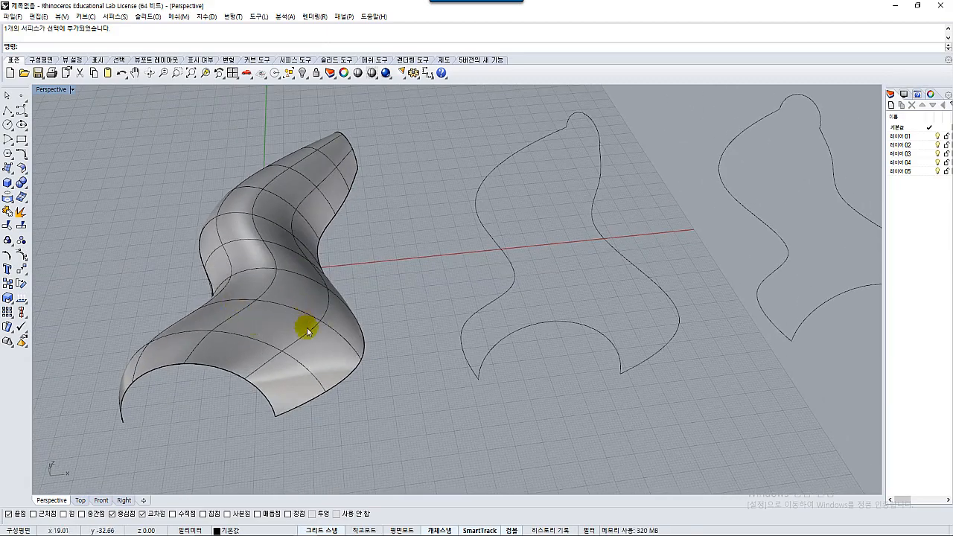
left_click(262, 391)
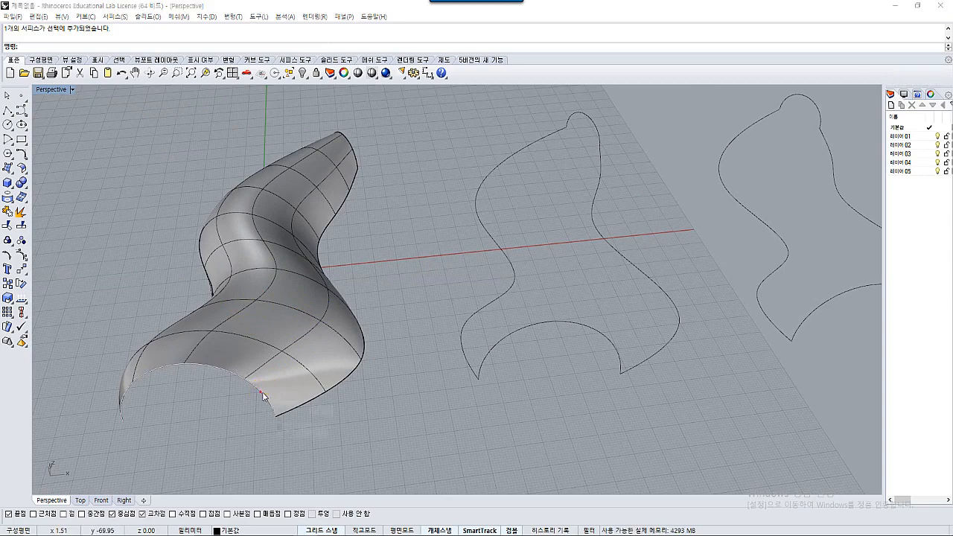
left_click(332, 391)
left_click(313, 415)
right_click_drag(321, 357, 308, 335)
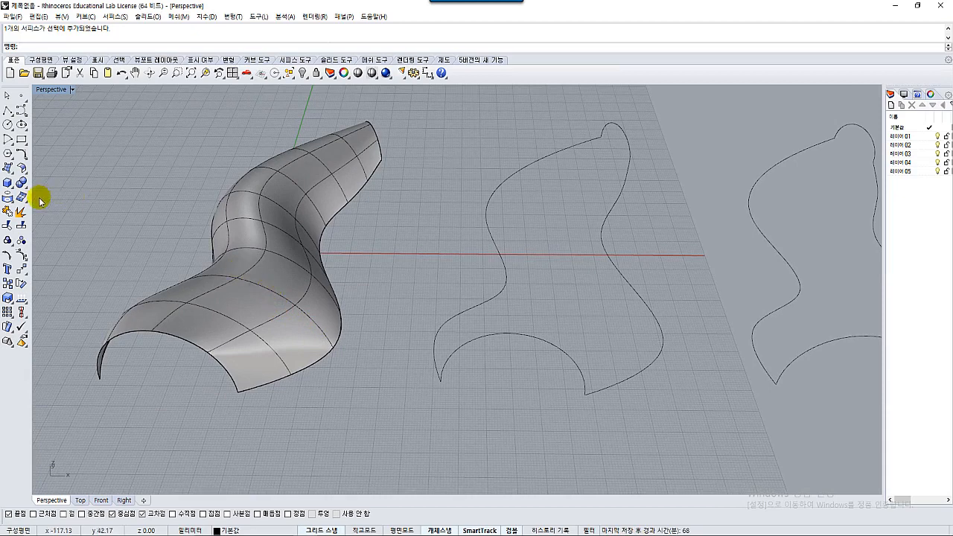
Step: Extract the wireframe curves from the network surface onto the current layer, without grouping the output
left_click(10, 198)
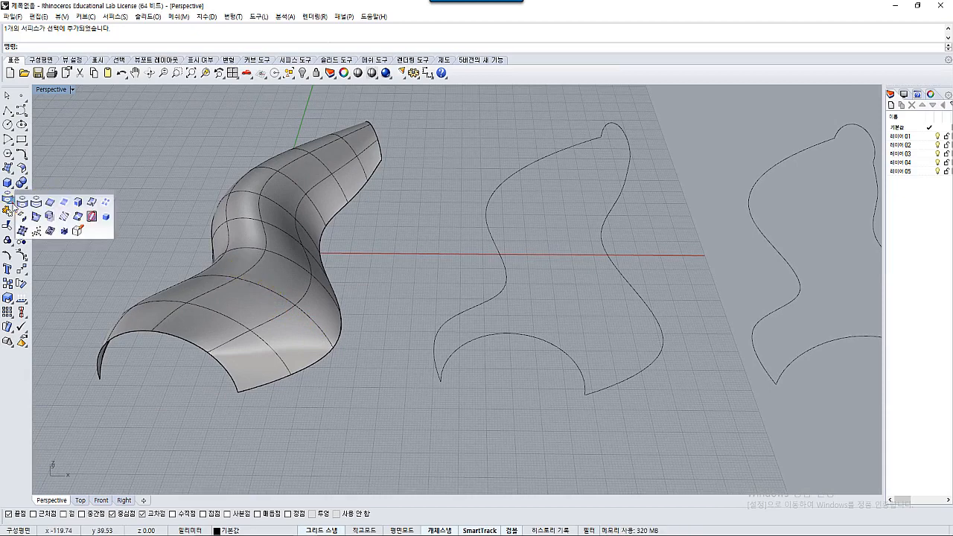
left_click(104, 201)
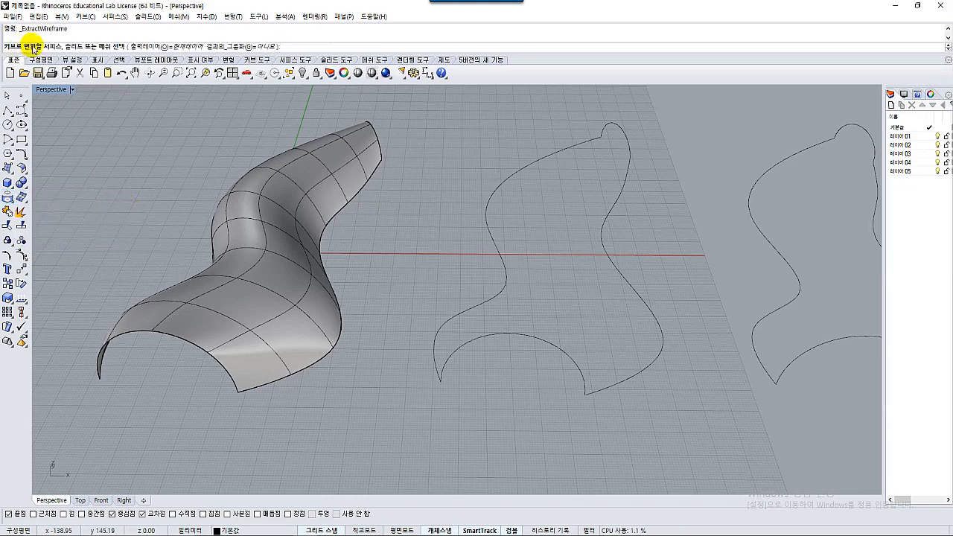
left_click(235, 292)
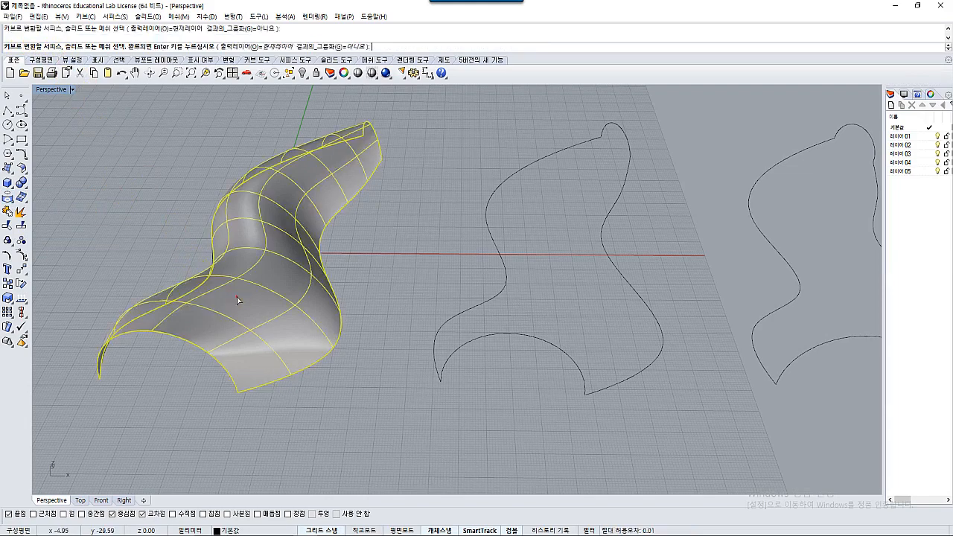
key("Return")
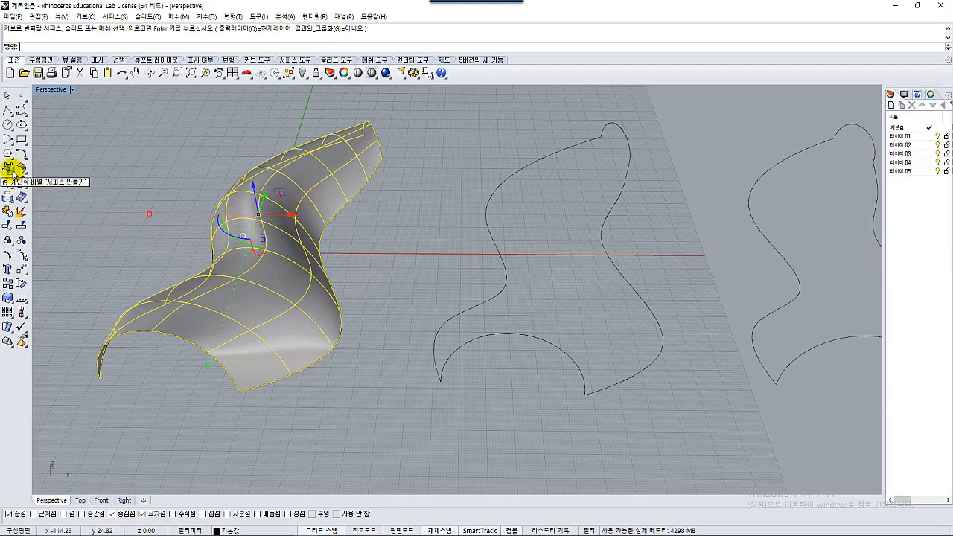
Step: Pipe all the extracted wireframe curves with a 1.00 radius, flat caps and no wall thickness
left_click(9, 169)
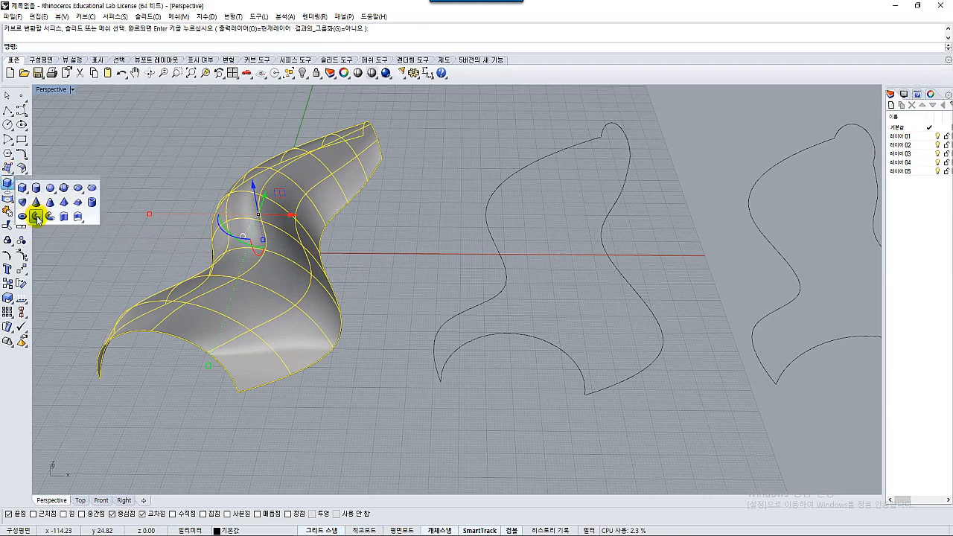
left_click(35, 217)
left_click(162, 230)
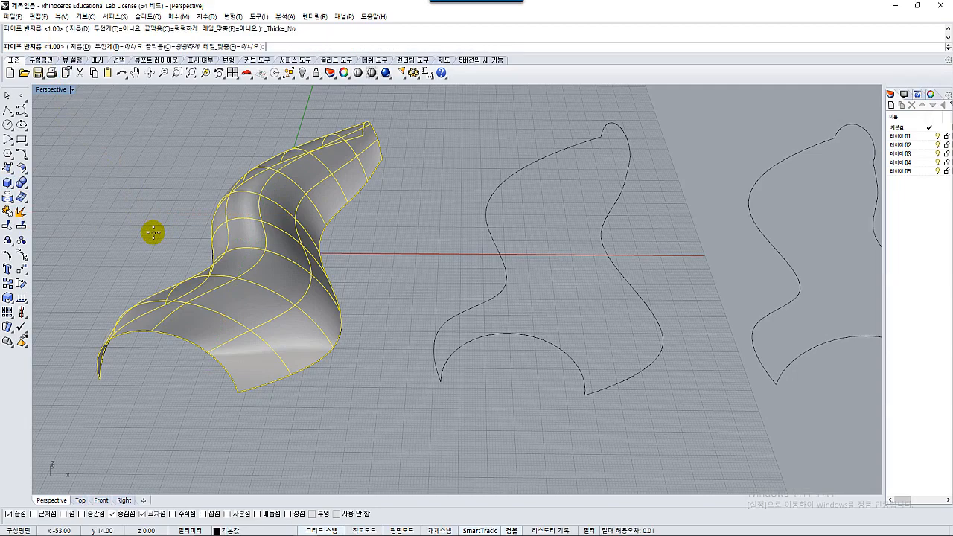
right_click(151, 233)
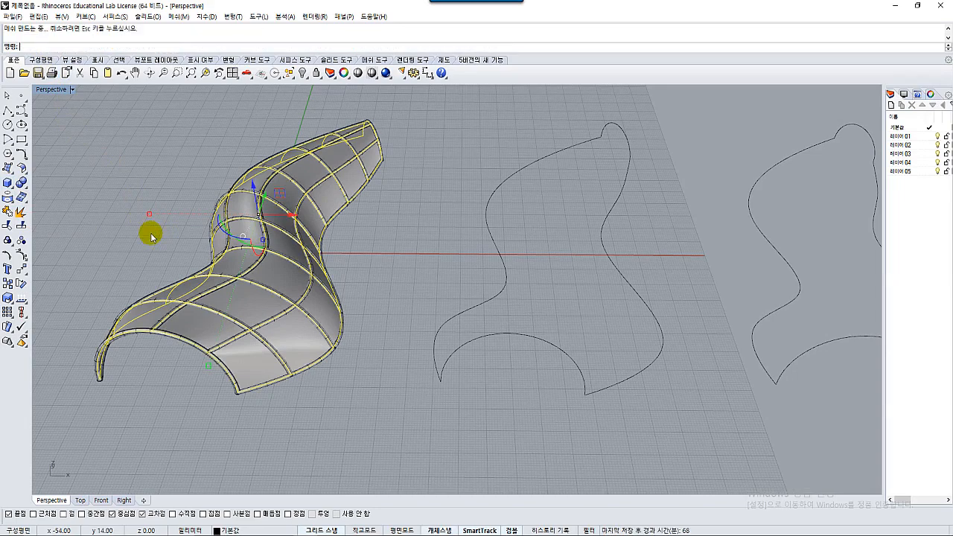
left_click(150, 235)
right_click_drag(150, 235, 261, 300)
scroll(264, 294, "up", 5)
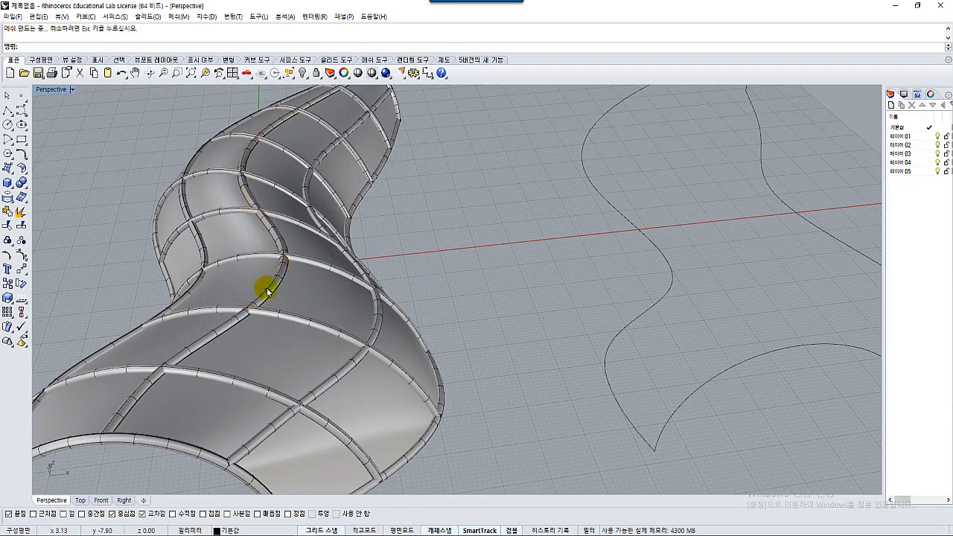
scroll(286, 291, "down", 3)
right_click_drag(353, 338, 332, 320)
right_click_drag(269, 324, 223, 213)
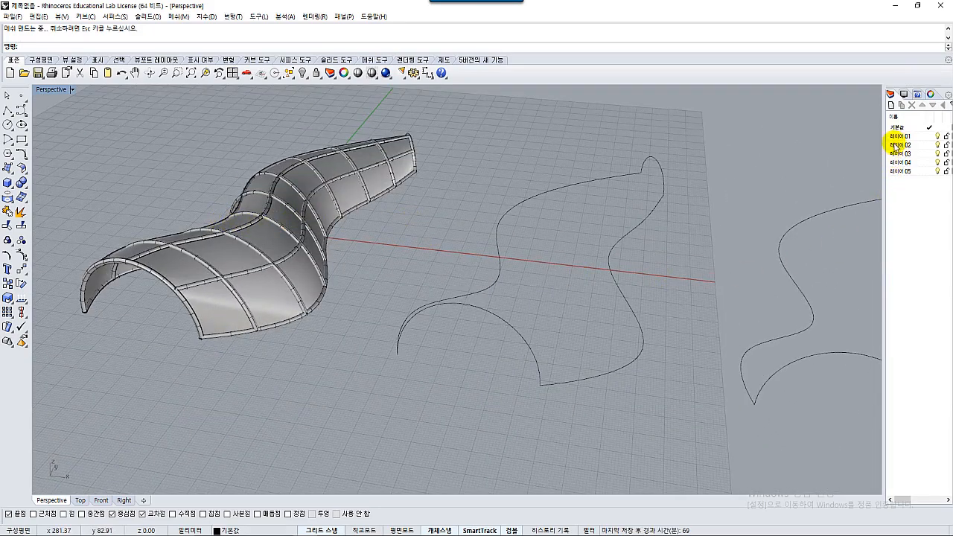
Step: Create two new layers named 유리 and 프레임
left_click_drag(883, 188, 846, 192)
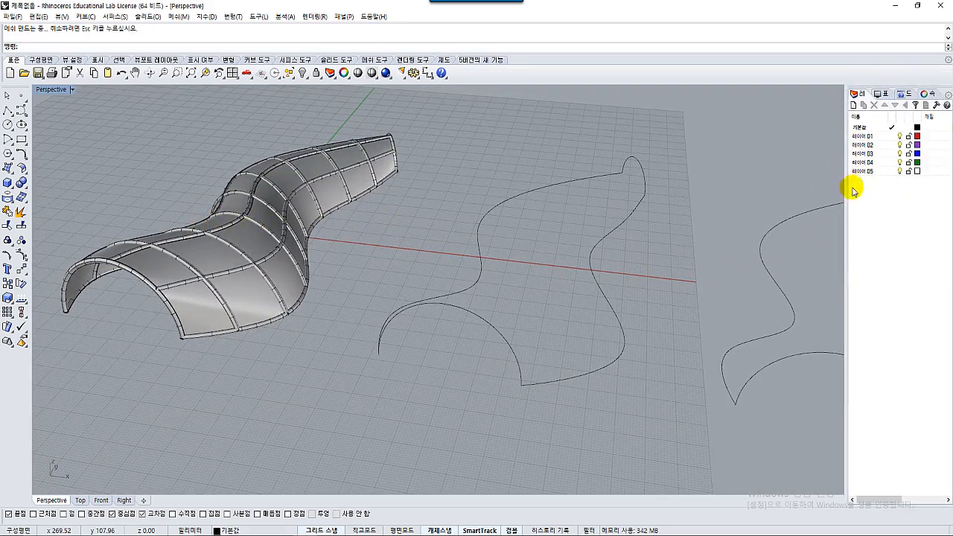
left_click(853, 105)
left_click(853, 106)
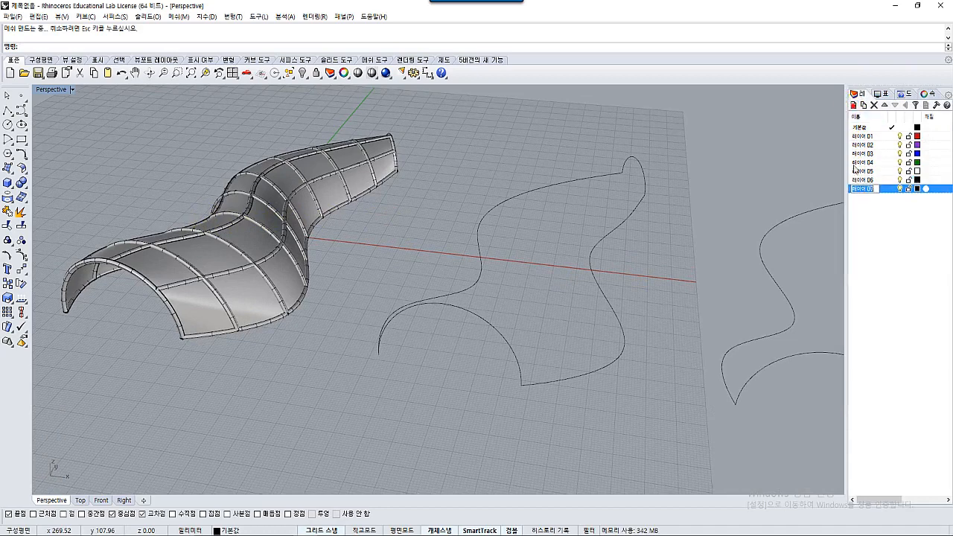
left_click(864, 179)
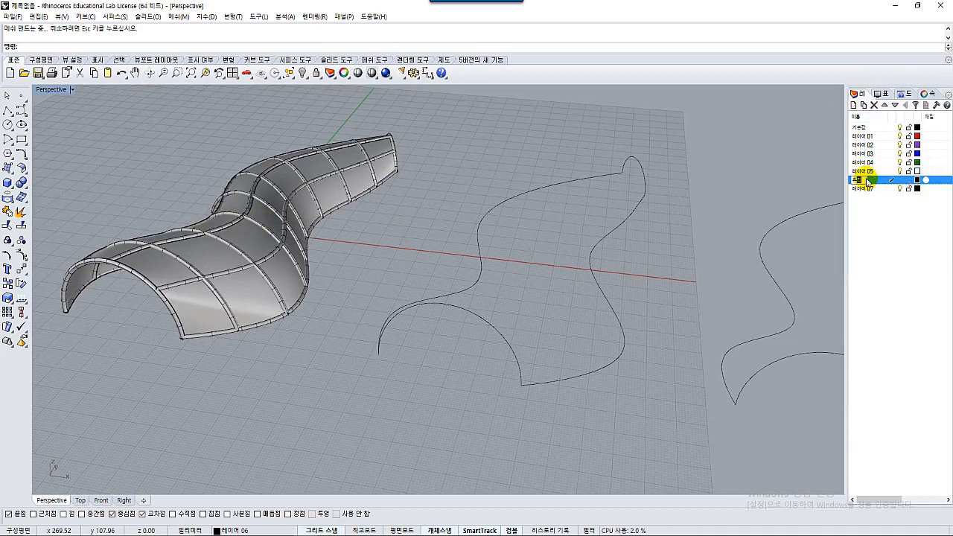
left_click(864, 190)
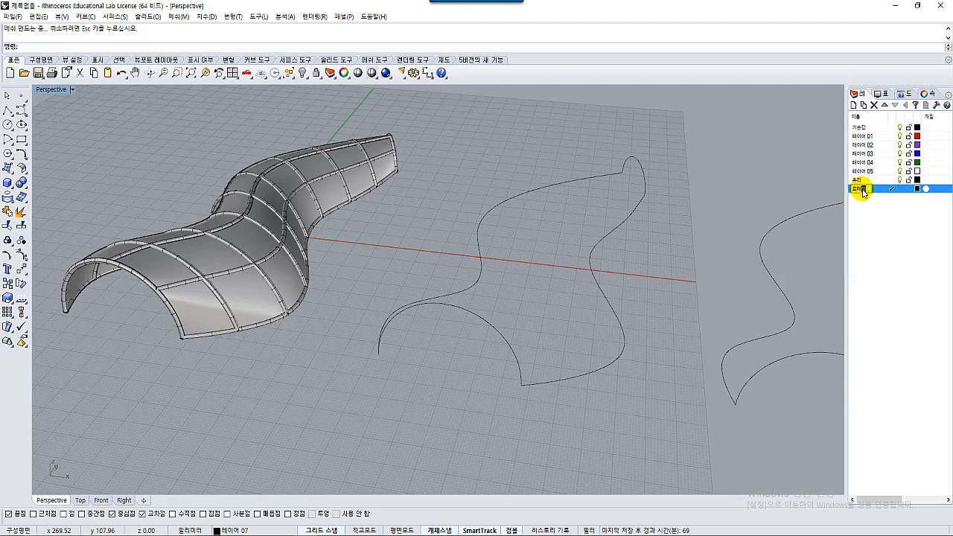
Step: Move the network surface onto the 유리 layer
right_click_drag(271, 330, 349, 317)
left_click(350, 316)
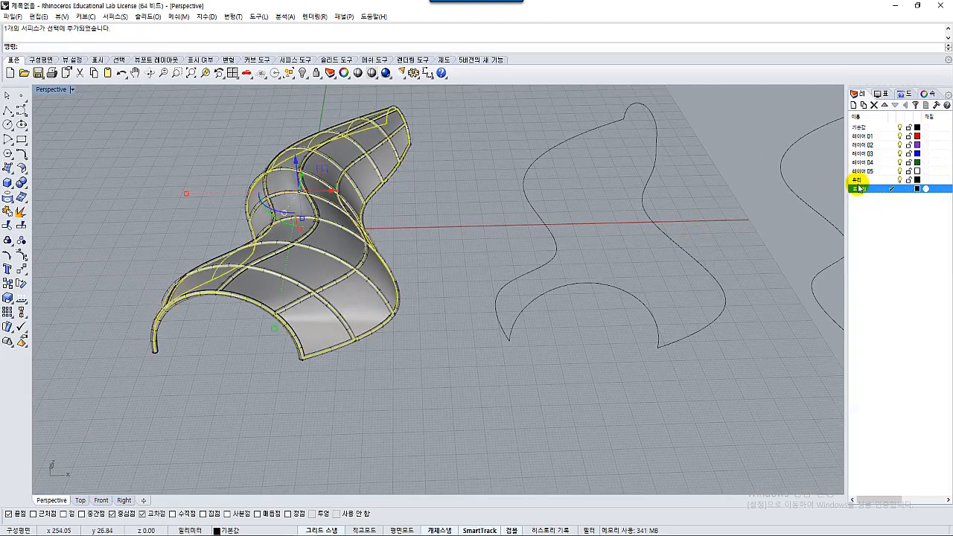
left_click(265, 528)
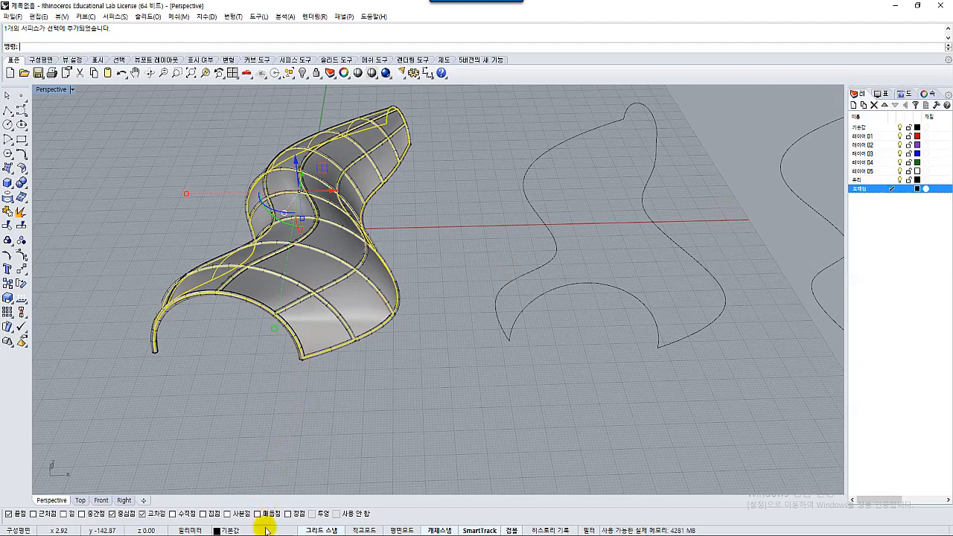
left_click(239, 507)
left_click(361, 418)
right_click_drag(361, 418, 369, 412)
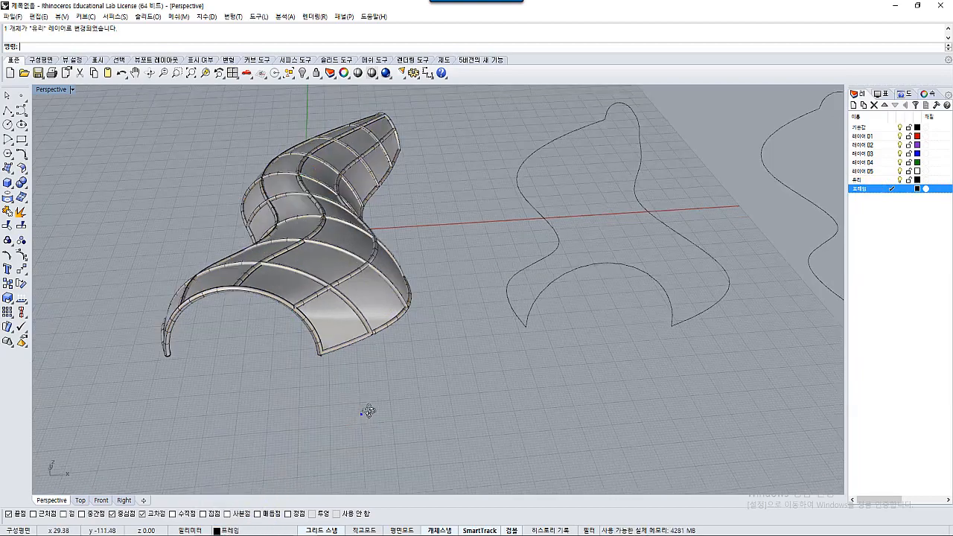
right_click_drag(339, 359, 345, 358)
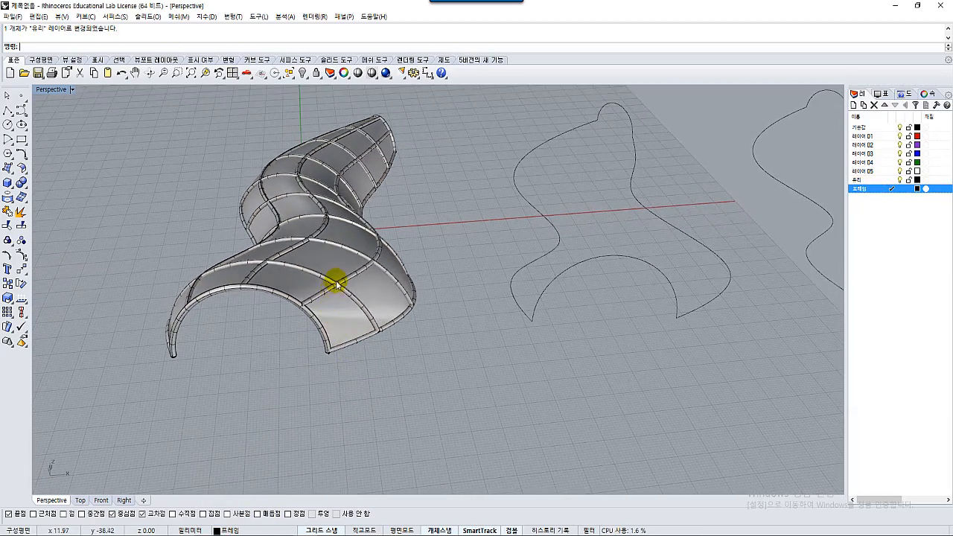
Step: Move all pipes and curves of the first pavilion, excluding the network surface, onto the 프레임 layer
left_click(343, 292)
left_click(385, 382)
right_click_drag(386, 382, 408, 354)
left_click_drag(153, 123, 473, 346)
right_click_drag(473, 346, 440, 370)
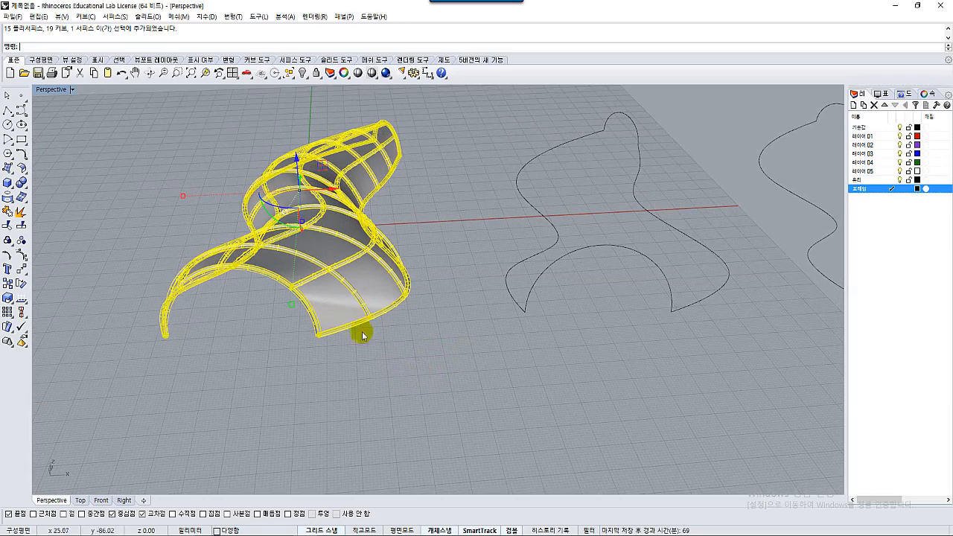
left_click(332, 301, "ctrl")
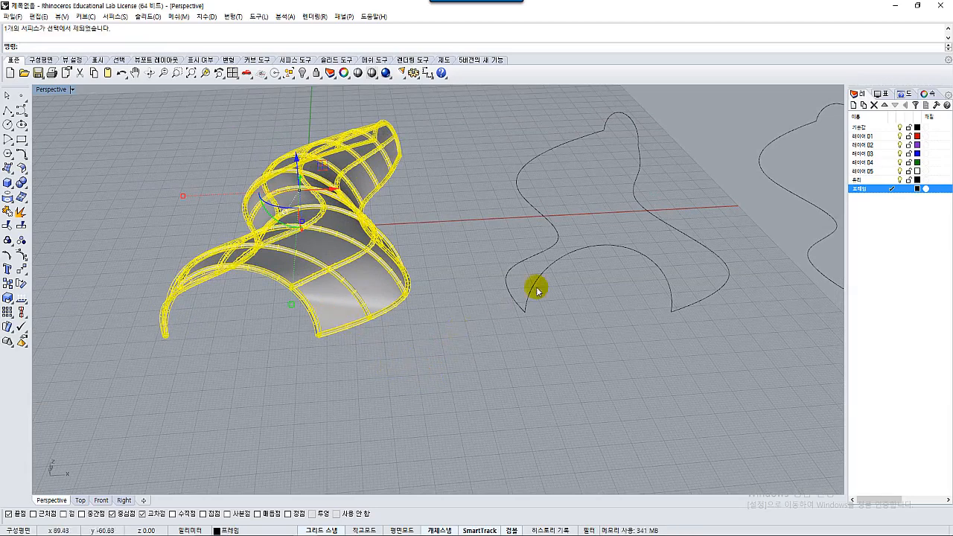
left_click(249, 529)
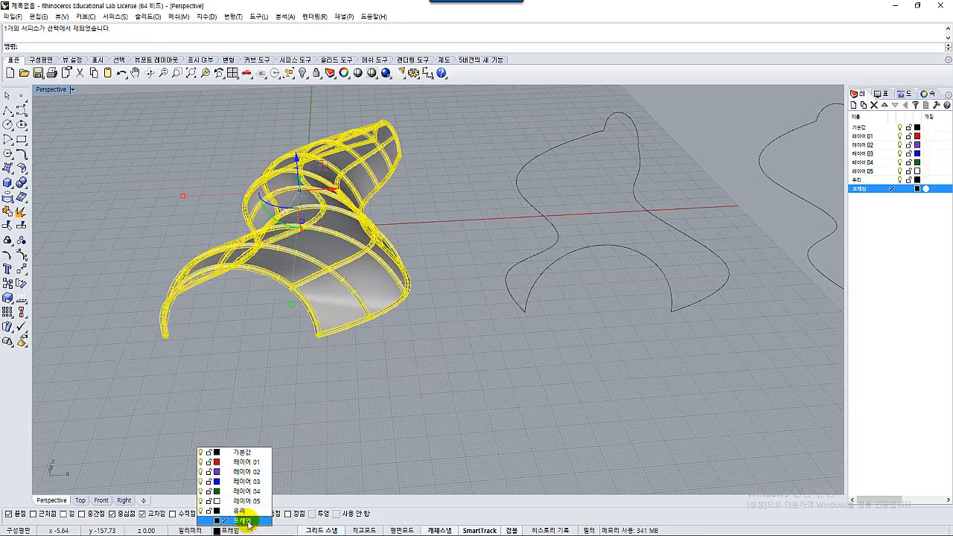
left_click(247, 520)
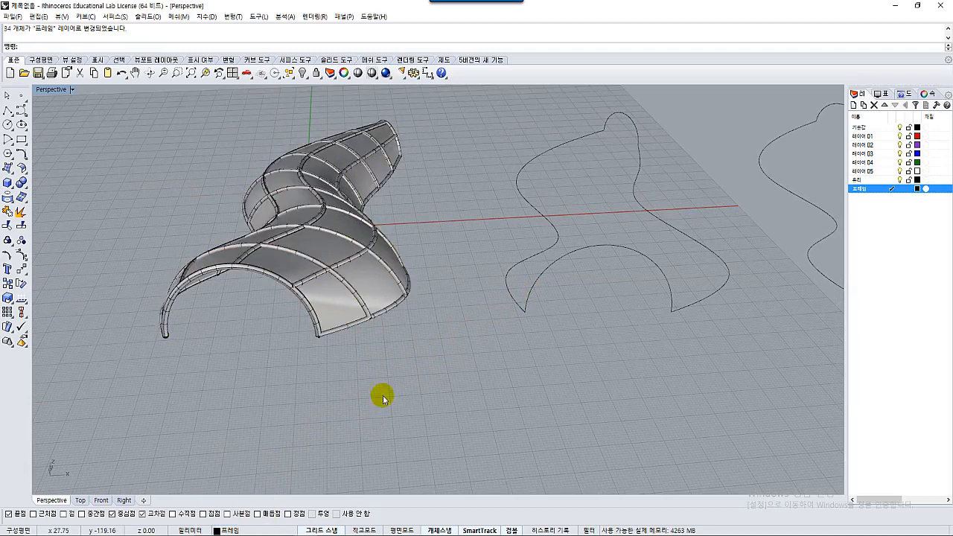
Step: Make the 기본값 layer current and check the 프레임 and 유리 layers by turning each off and on again
left_click(869, 130)
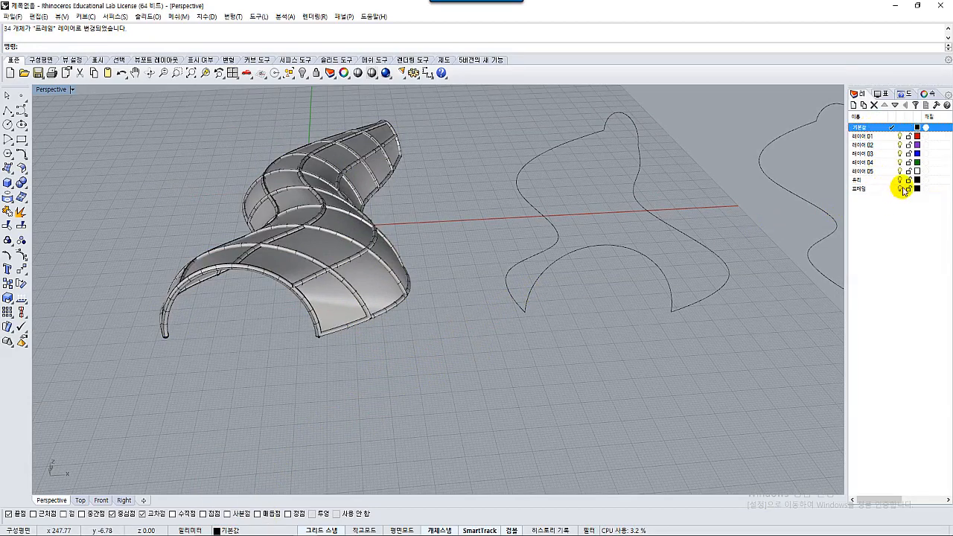
left_click(900, 189)
left_click(900, 189)
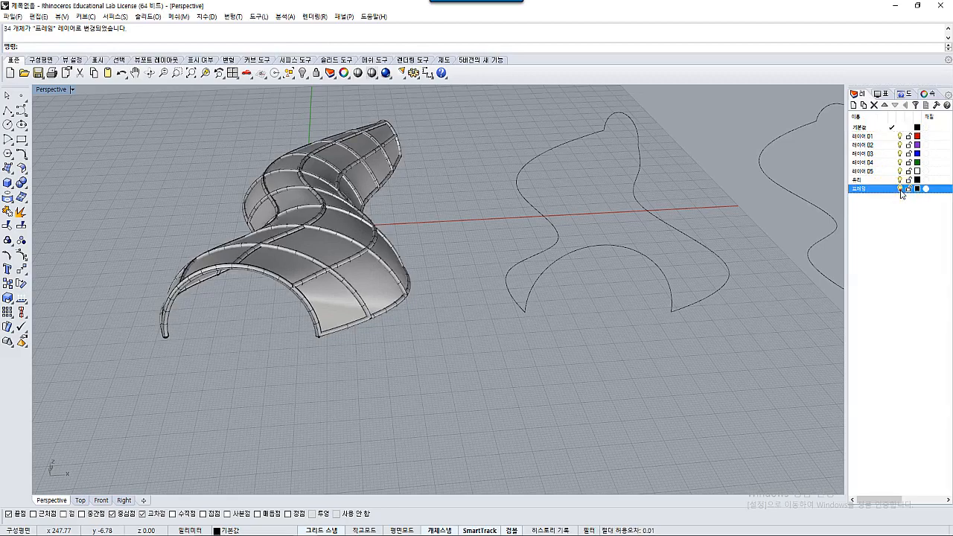
left_click(899, 189)
left_click(900, 189)
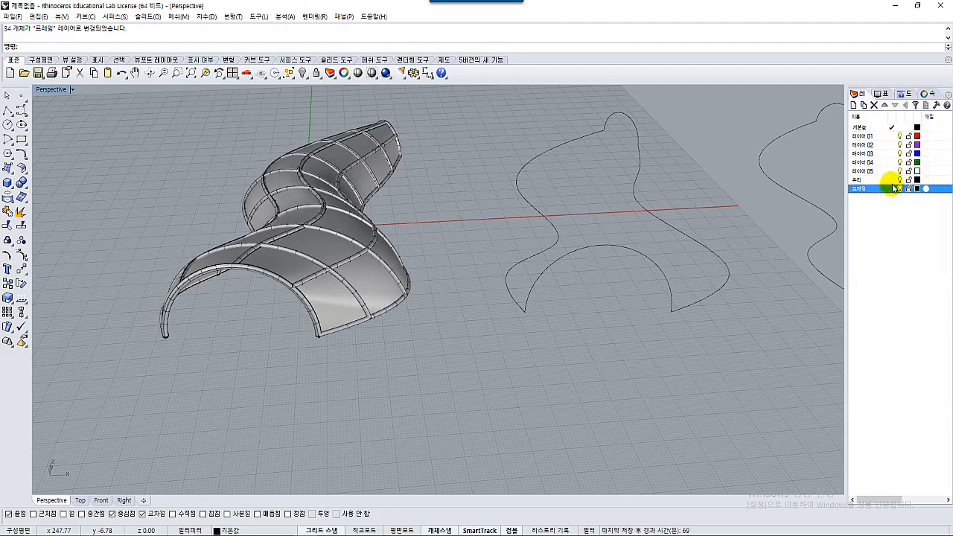
left_click(899, 180)
left_click(899, 180)
left_click(899, 180)
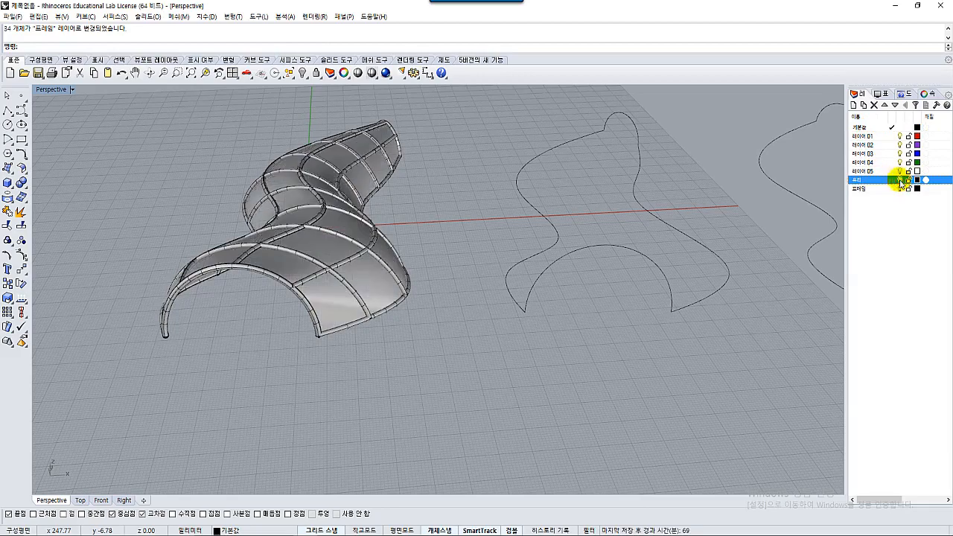
left_click(899, 180)
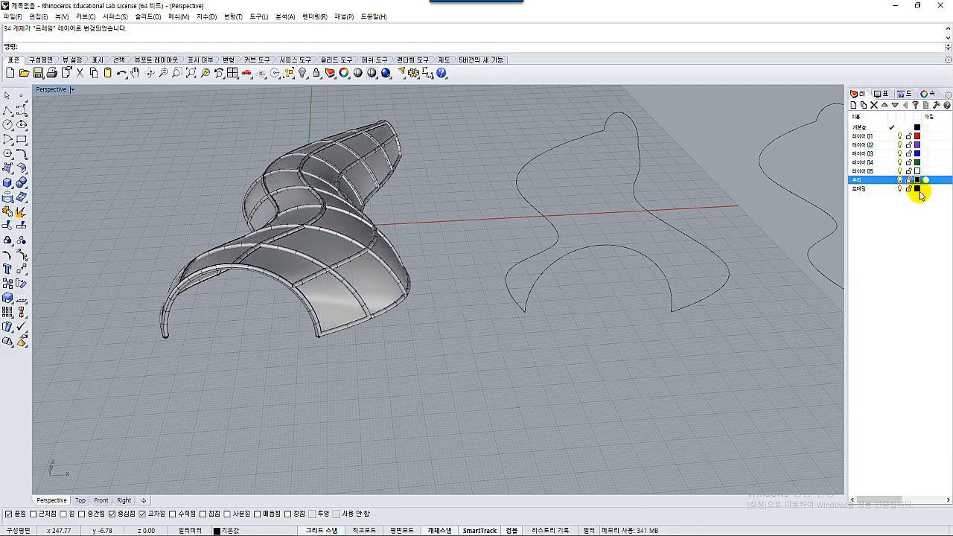
Step: Assign the copper material 구리.rmtl from the 금속 material folder to the 프레임 layer
left_click(914, 189)
left_click(926, 189)
left_click(441, 160)
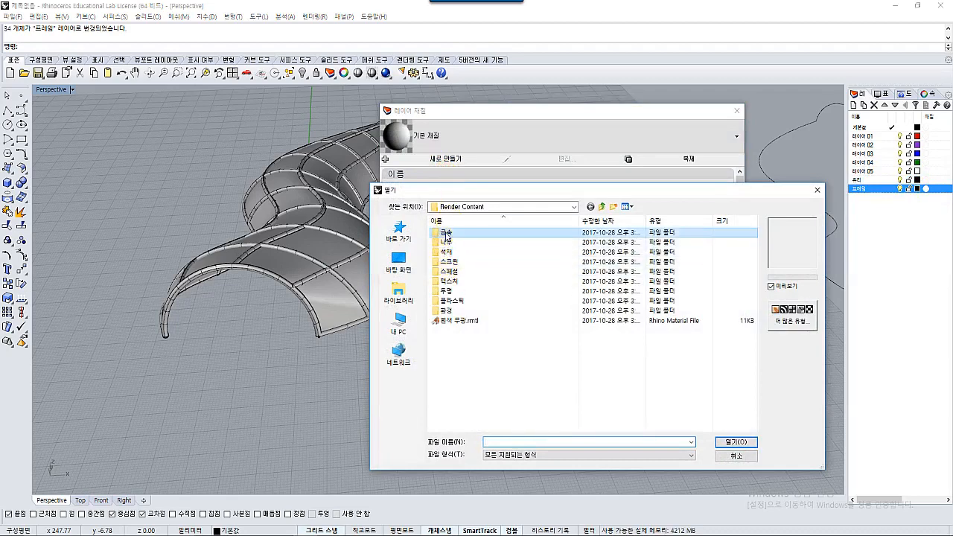
double_click(446, 233)
left_click(449, 233)
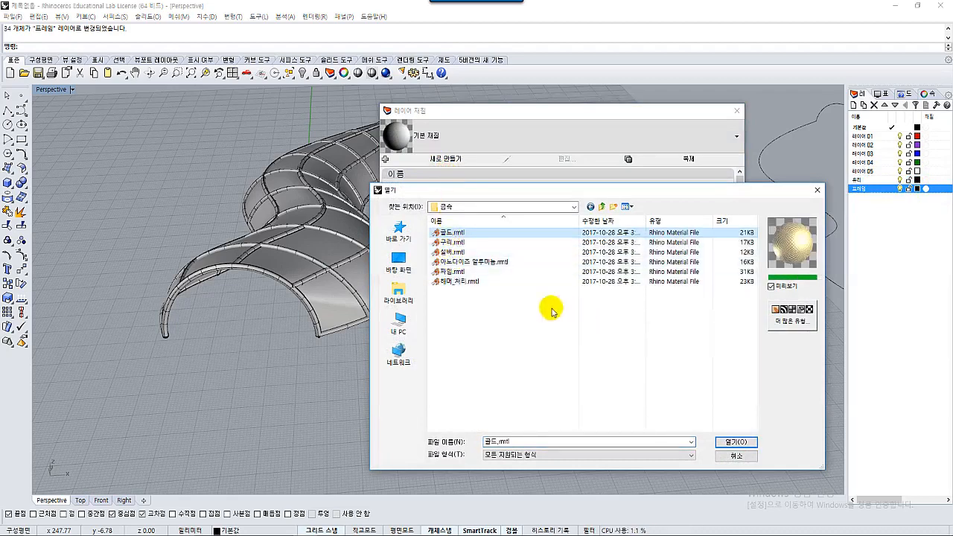
left_click(451, 242)
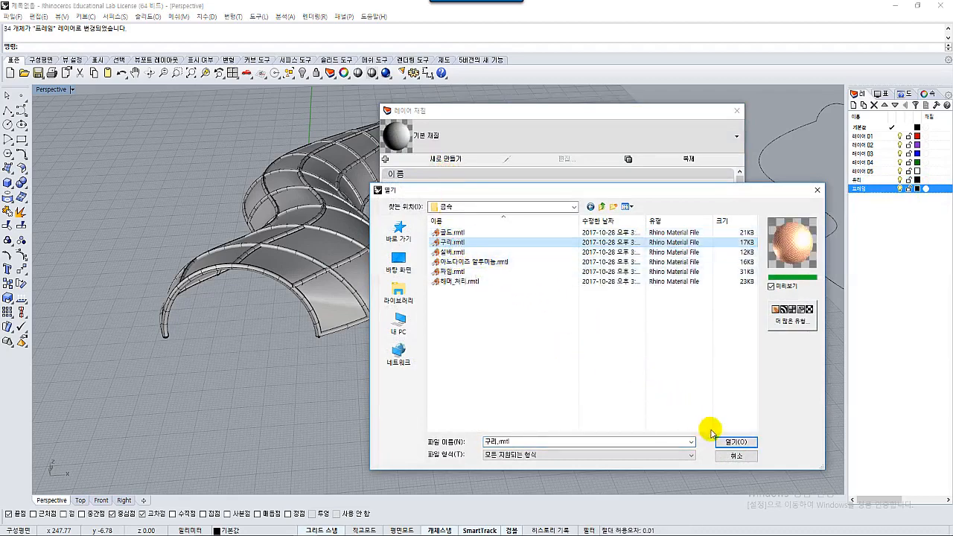
left_click(735, 442)
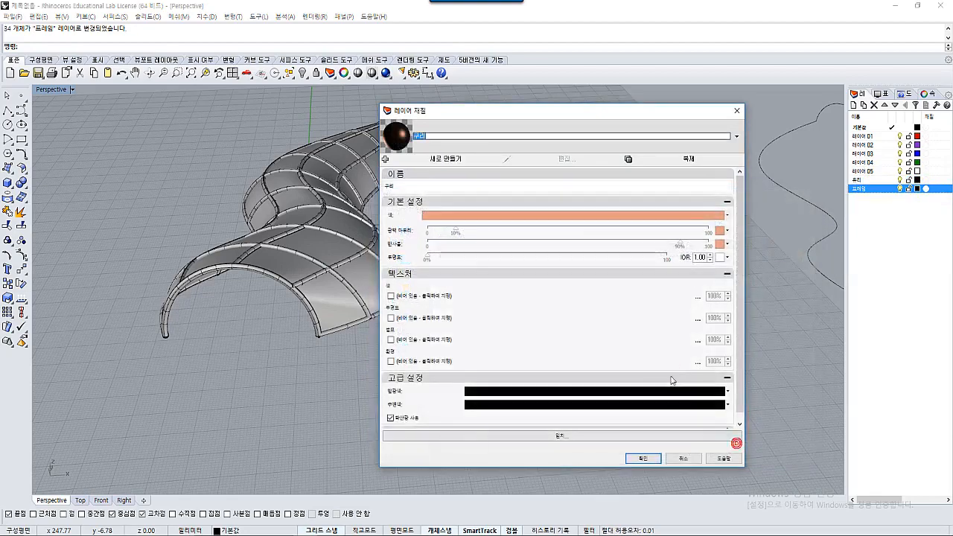
left_click(645, 459)
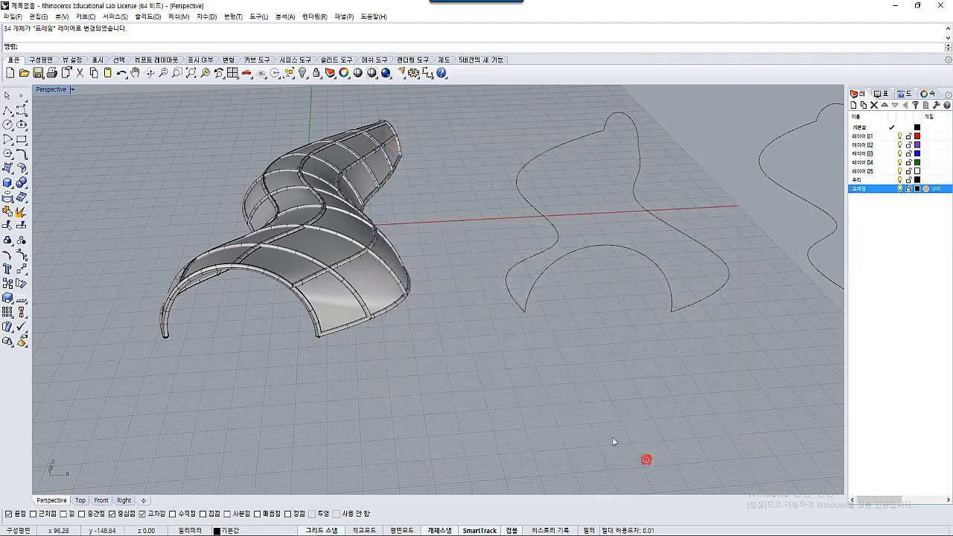
Step: Assign the glass material 유리.rmtl from the 투명 folder to the 유리 layer, with its transparency set to about 56%
left_click(925, 179)
left_click(431, 159)
double_click(447, 291)
left_click(451, 291)
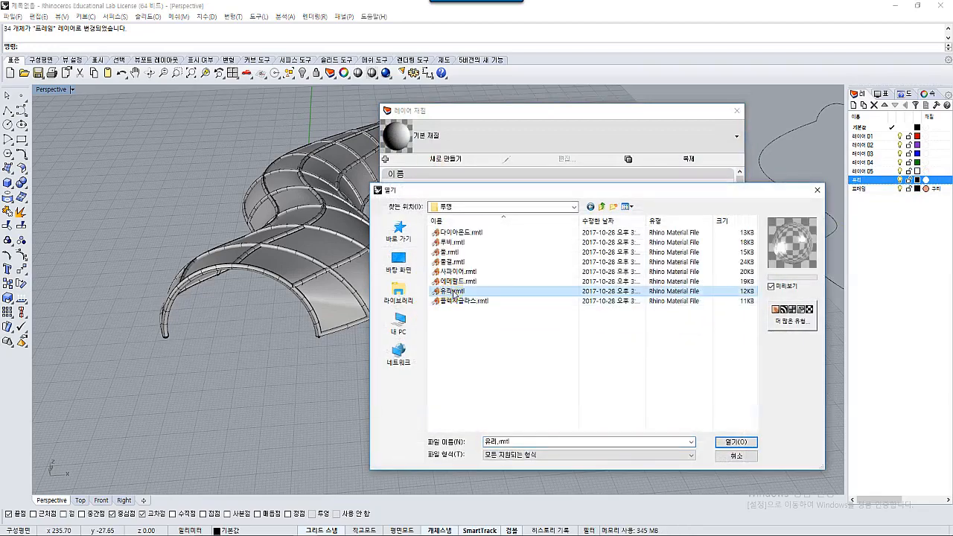
left_click(735, 442)
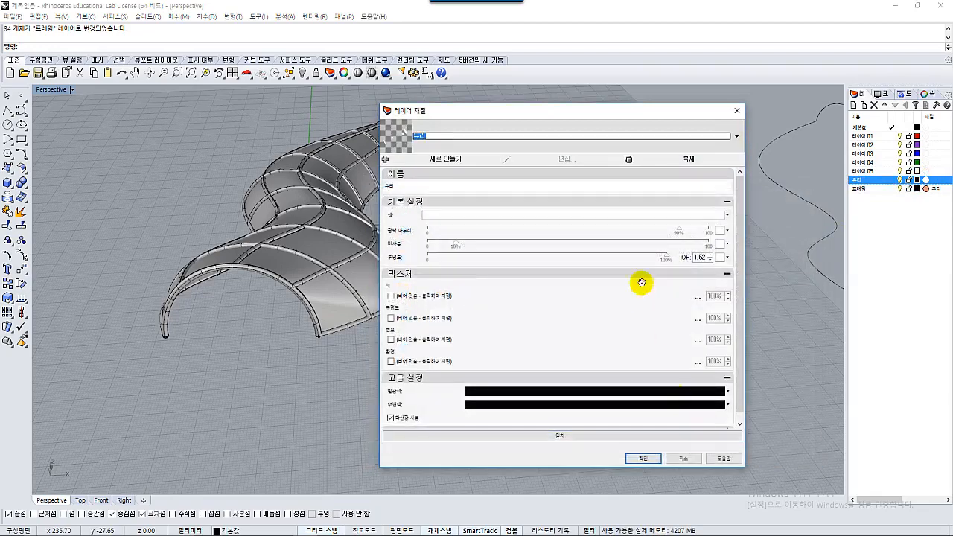
left_click_drag(665, 257, 562, 258)
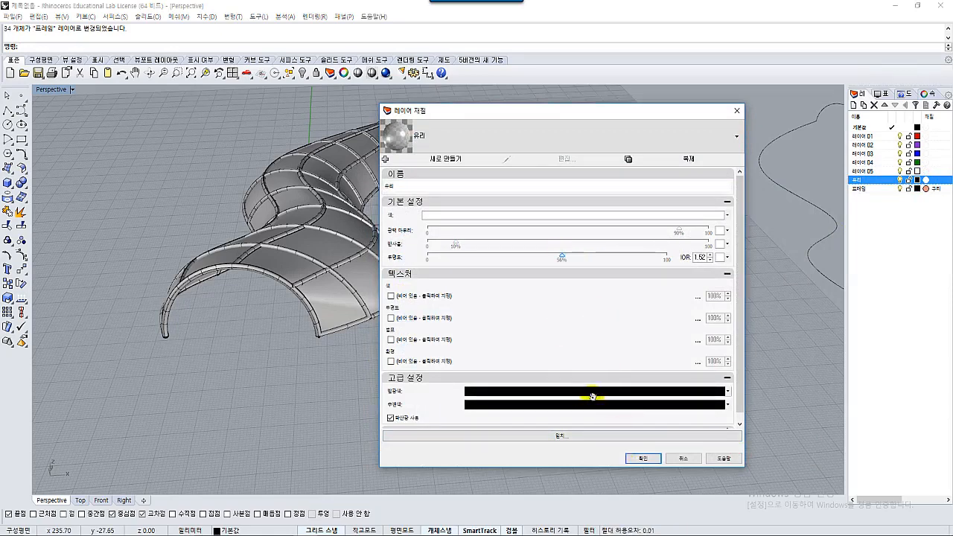
left_click(642, 458)
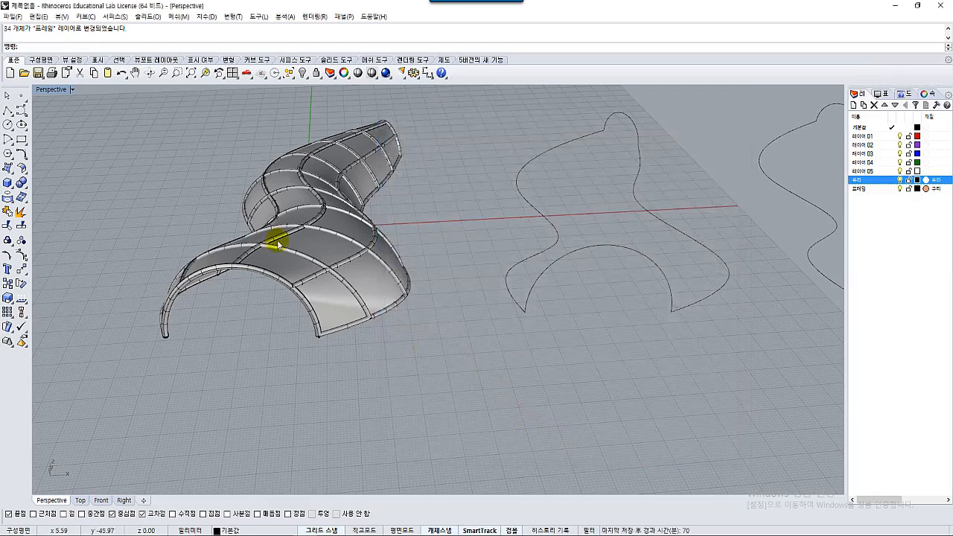
Step: Set the Perspective viewport to the rendered display mode and examine the copper frame and glass surface from several angles
left_click(67, 90)
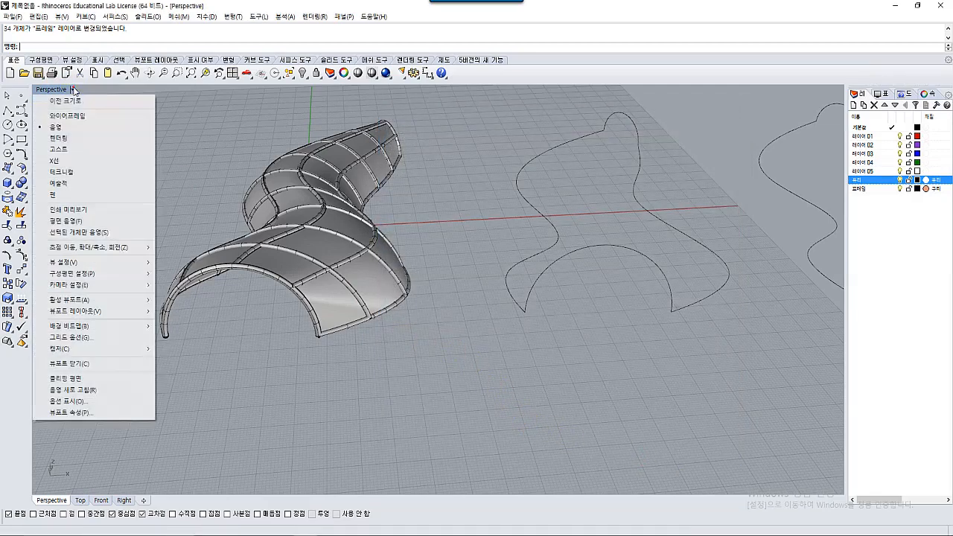
left_click(60, 138)
right_click_drag(203, 208, 334, 259)
right_click_drag(408, 268, 461, 335)
right_click_drag(495, 285, 404, 196)
right_click_drag(388, 254, 391, 259)
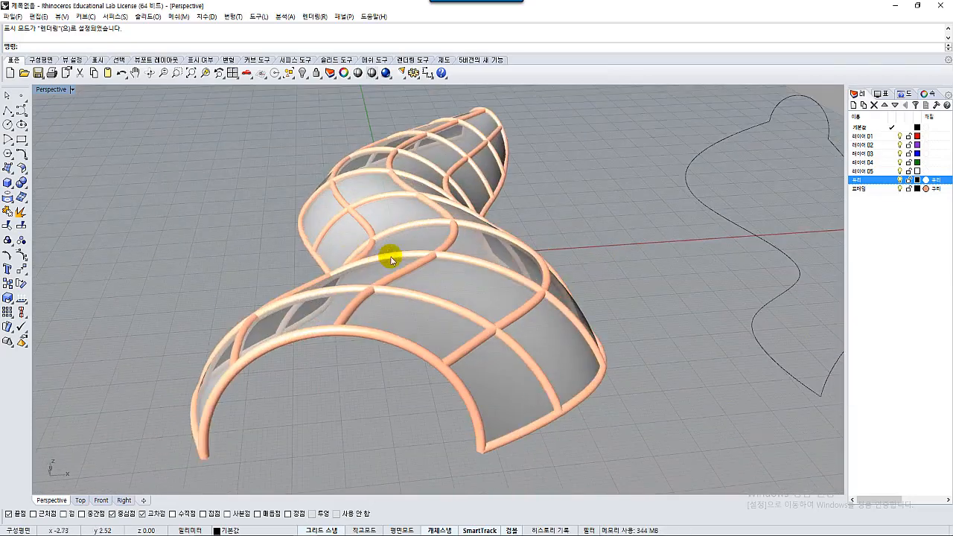
right_click_drag(454, 292, 450, 279)
scroll(388, 257, "up", 3)
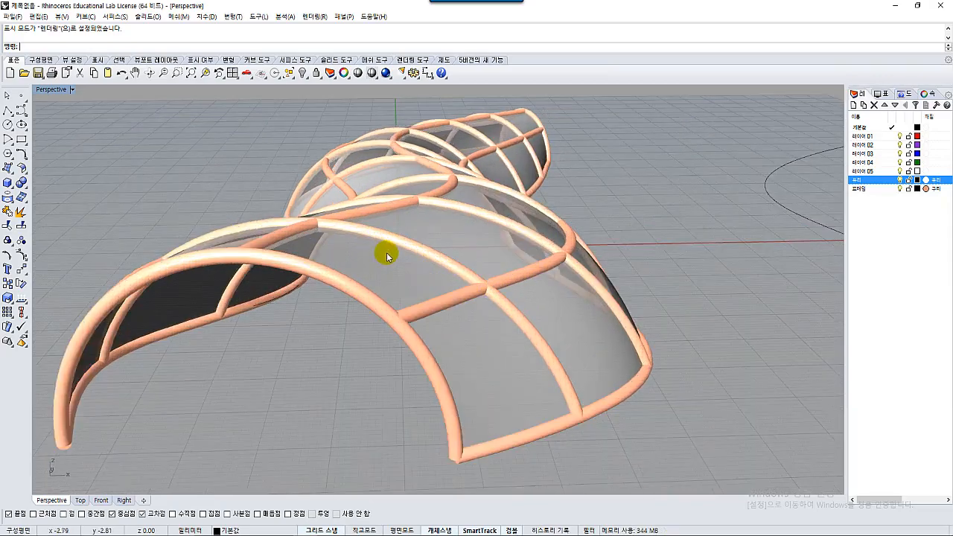
right_click_drag(419, 324, 409, 327)
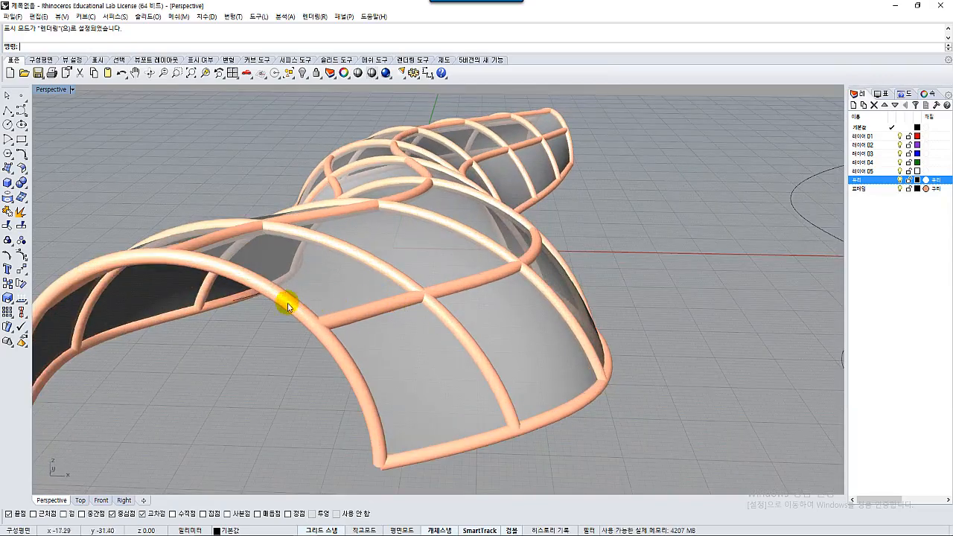
Step: Create a network surface from the second structure's two rail curves and two arch curves, with an edge curve tolerance of 10
scroll(255, 253, "down", 5)
right_click_drag(257, 254, 403, 295)
scroll(403, 295, "up", 2)
right_click_drag(477, 317, 406, 303)
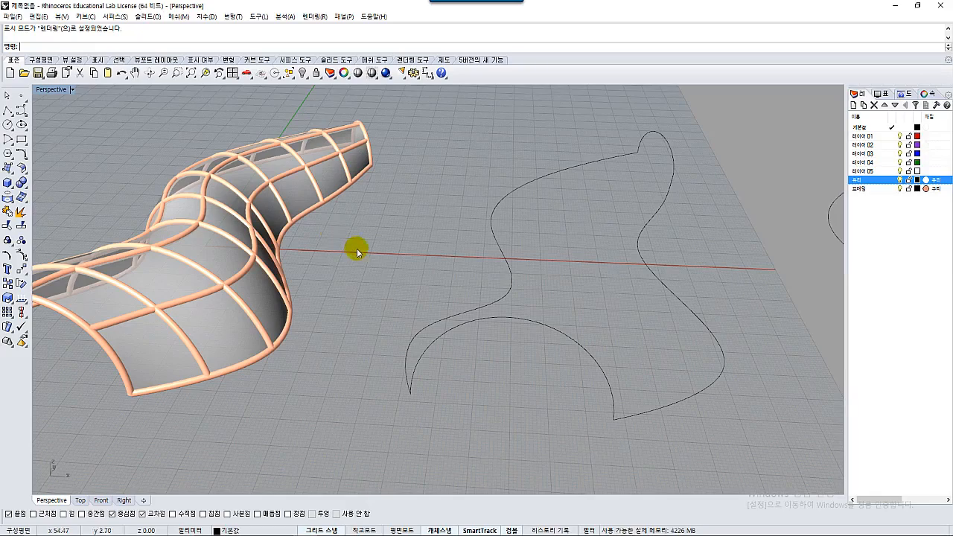
right_click_drag(404, 264, 400, 285)
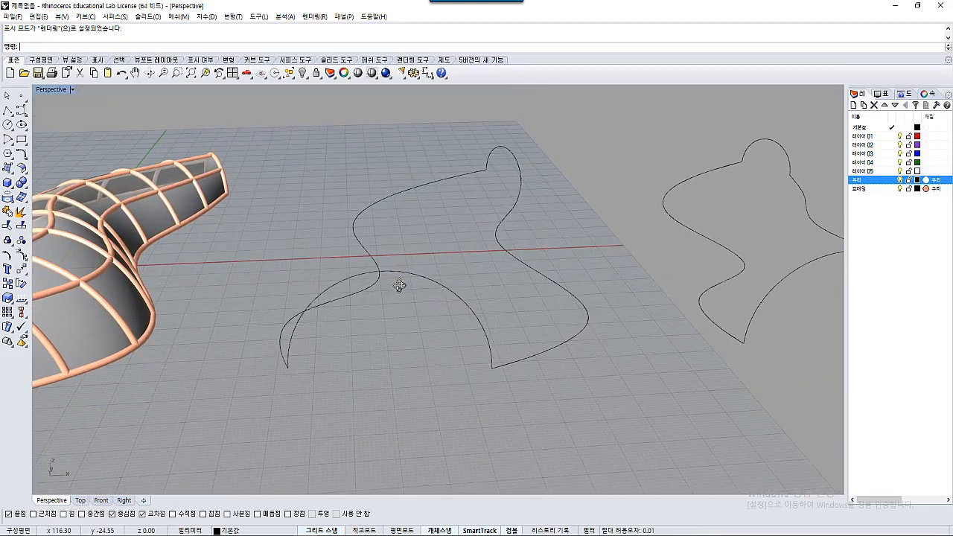
left_click(9, 169)
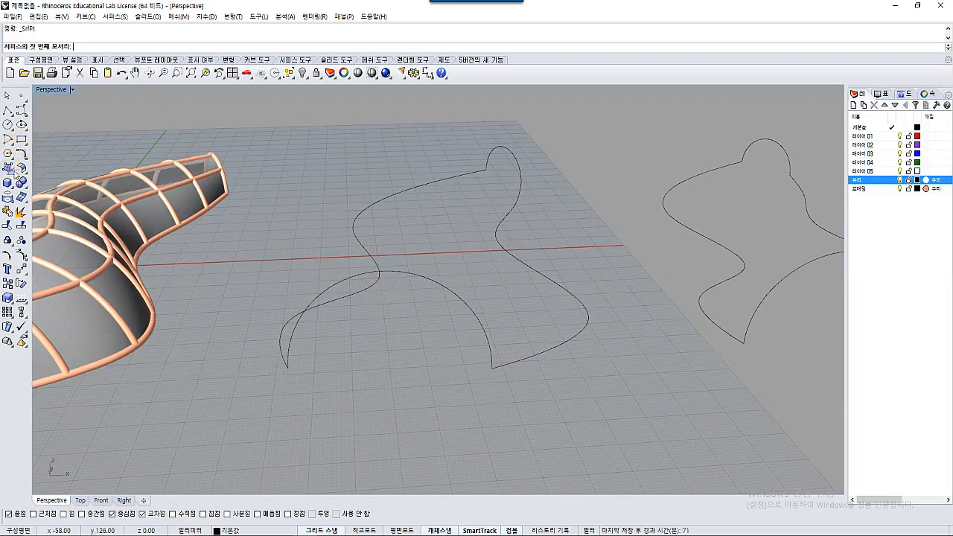
left_click(13, 172)
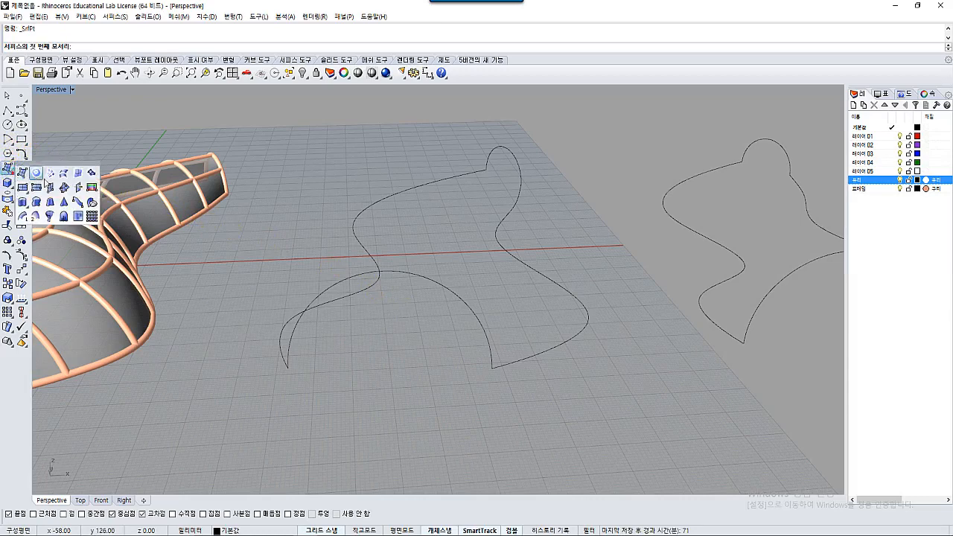
left_click(49, 176)
left_click_drag(270, 124, 600, 426)
key("Return")
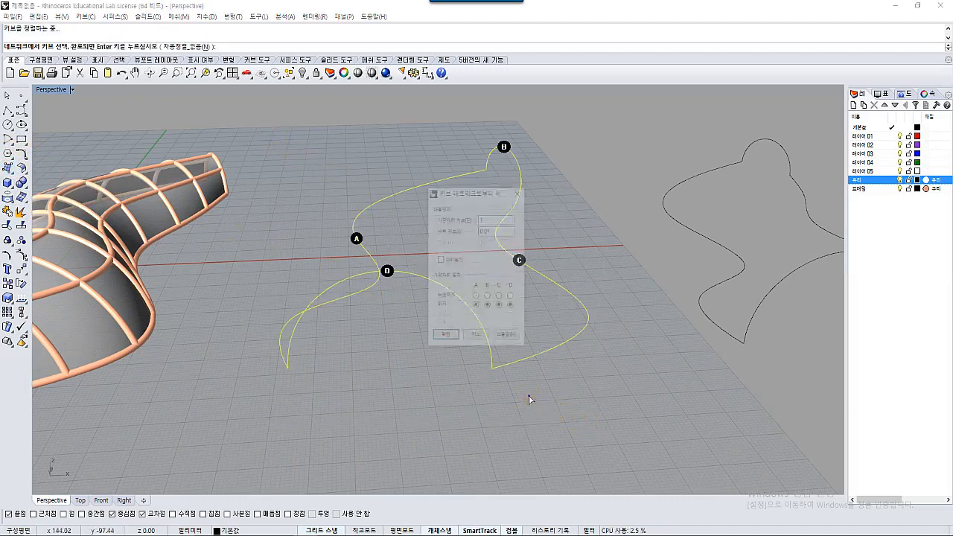
left_click_drag(485, 216, 468, 219)
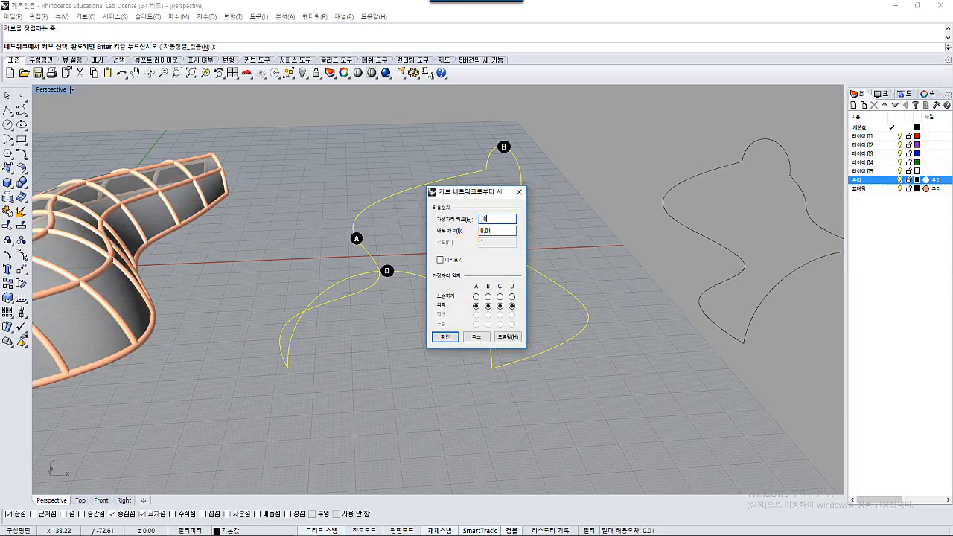
left_click(447, 337)
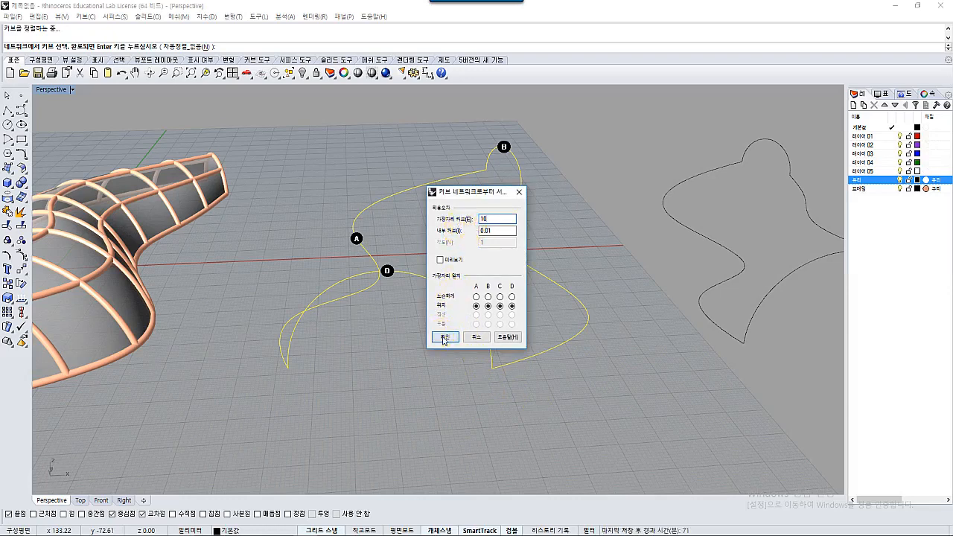
left_click(445, 339)
Step: Set the Perspective viewport to the shaded (음영) display mode and view the new network surface beside the first structure
right_click_drag(489, 335, 365, 208)
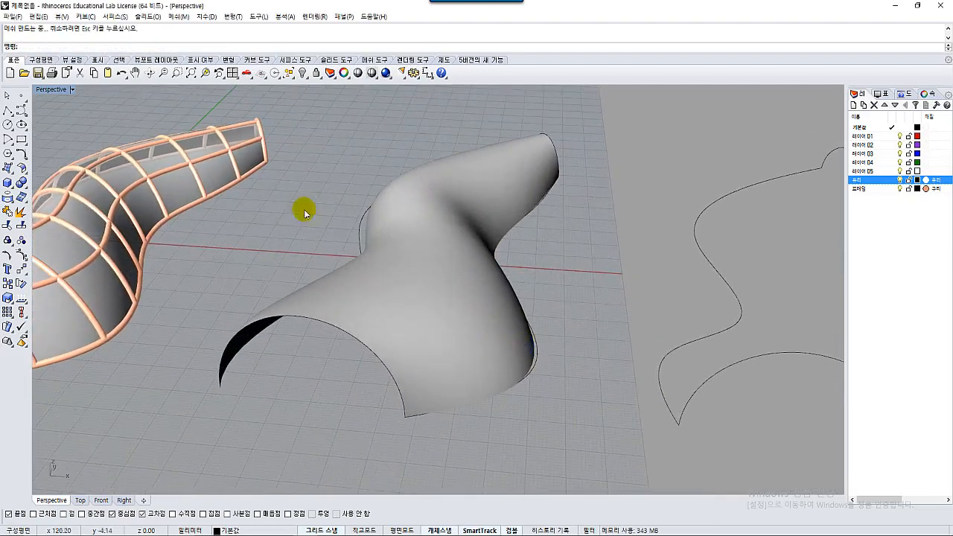
left_click(71, 90)
left_click(80, 129)
mouse_move(398, 283)
right_mouse_down()
mouse_move(448, 291)
mouse_move(430, 296)
right_mouse_up()
mouse_move(527, 308)
right_mouse_down()
mouse_move(493, 285)
mouse_move(399, 288)
mouse_move(389, 273)
mouse_move(219, 230)
right_mouse_up()
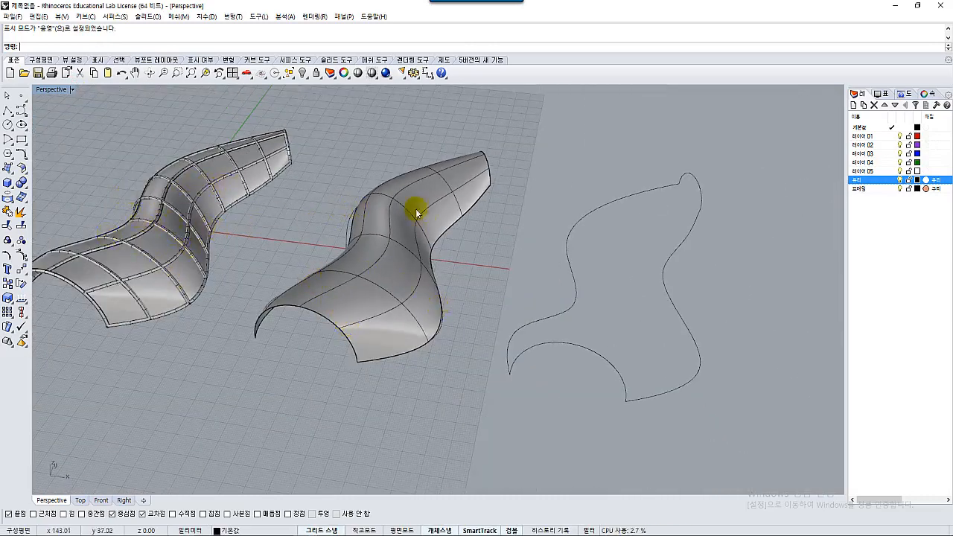
right_click_drag(422, 278, 472, 274)
scroll(447, 283, "up", 5)
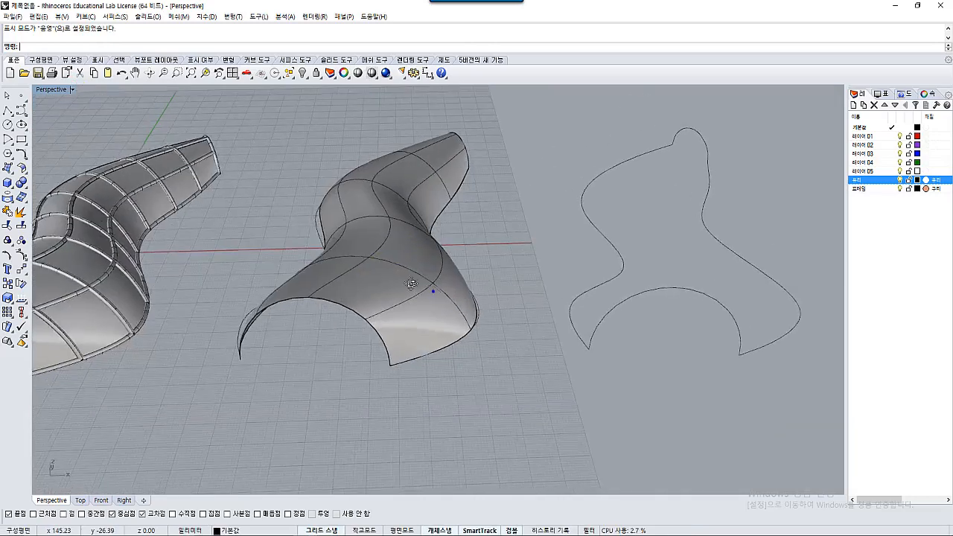
Step: Extract the wireframe curves of the second structure's network surface
right_click_drag(399, 283, 394, 301)
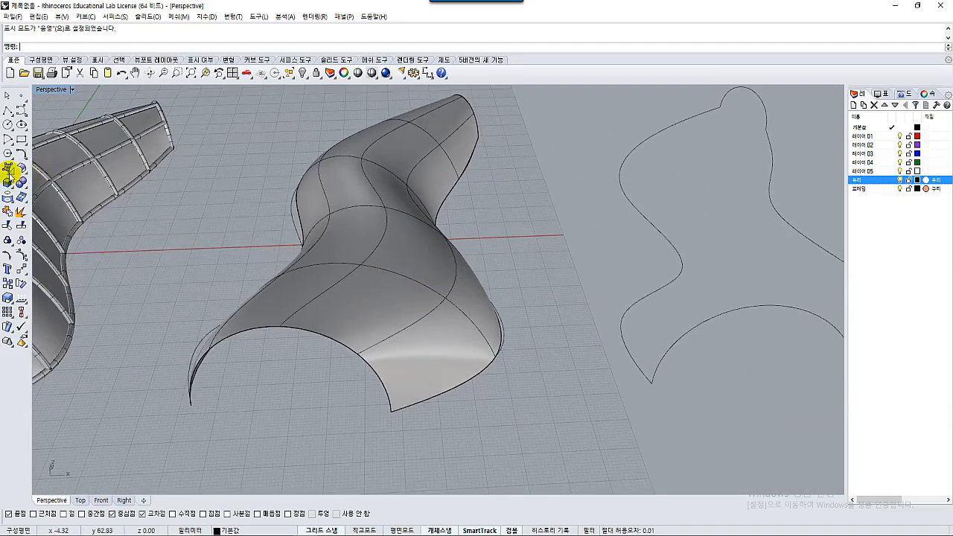
left_click(15, 201)
left_click(106, 206)
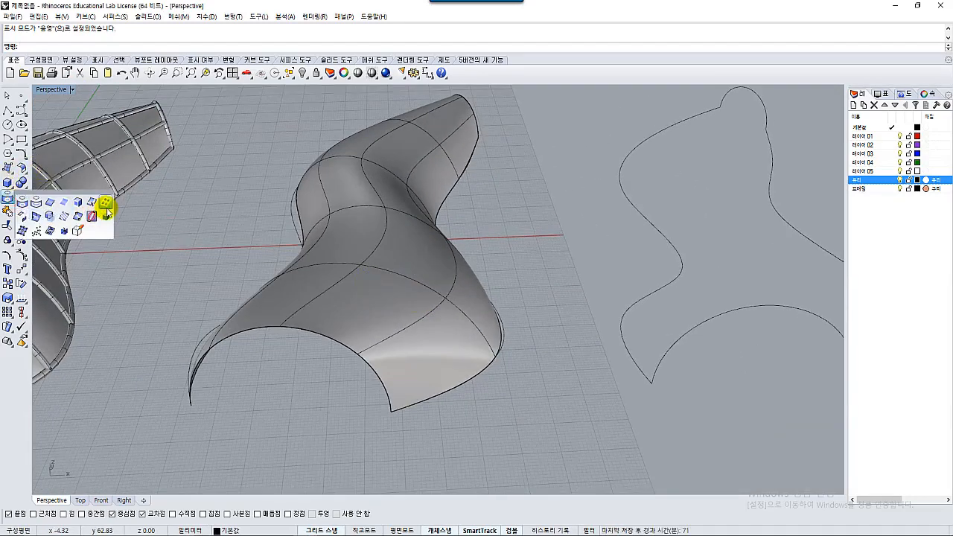
left_click(335, 284)
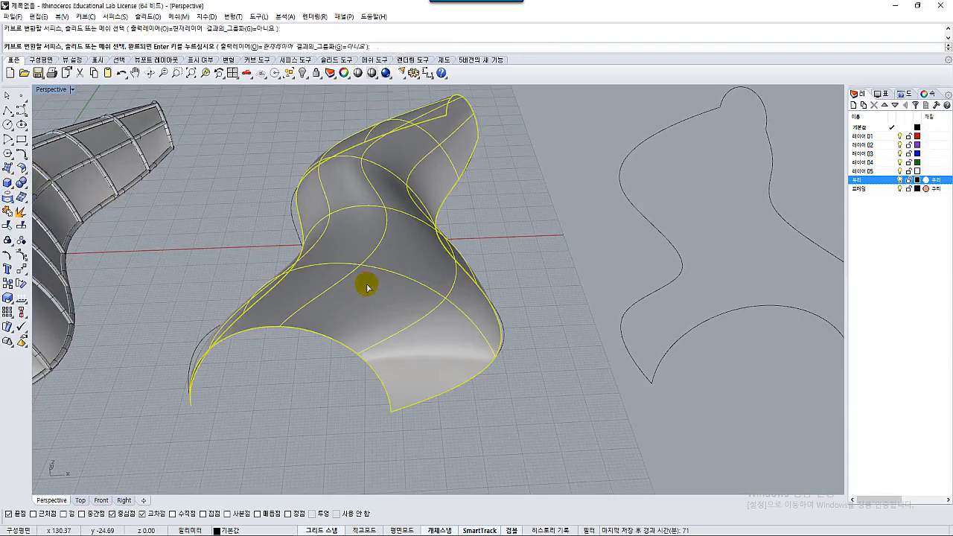
key("Return")
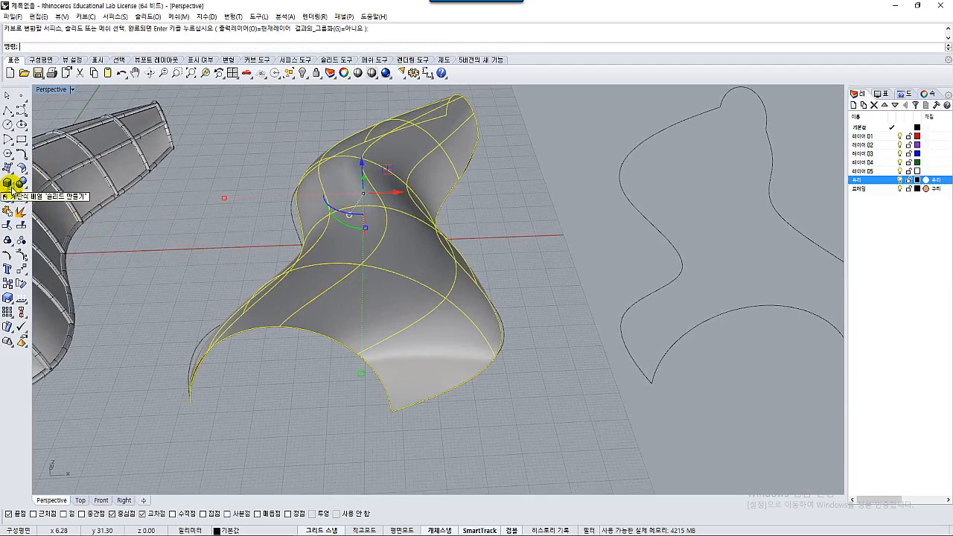
Step: Extrude the extracted wireframe curves straight by a distance of 2 into upright strip surfaces and clear the selection
left_click(12, 191)
left_click(8, 169)
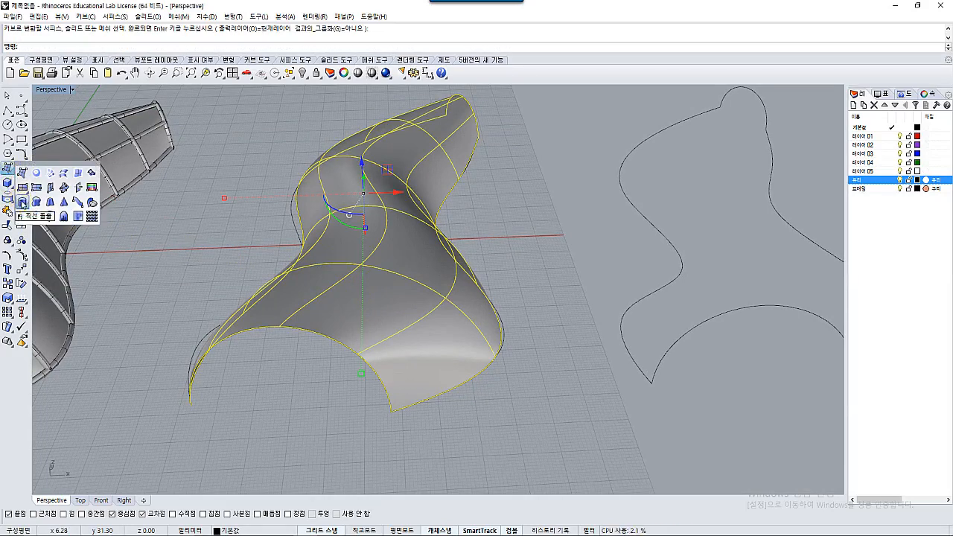
left_click(22, 203)
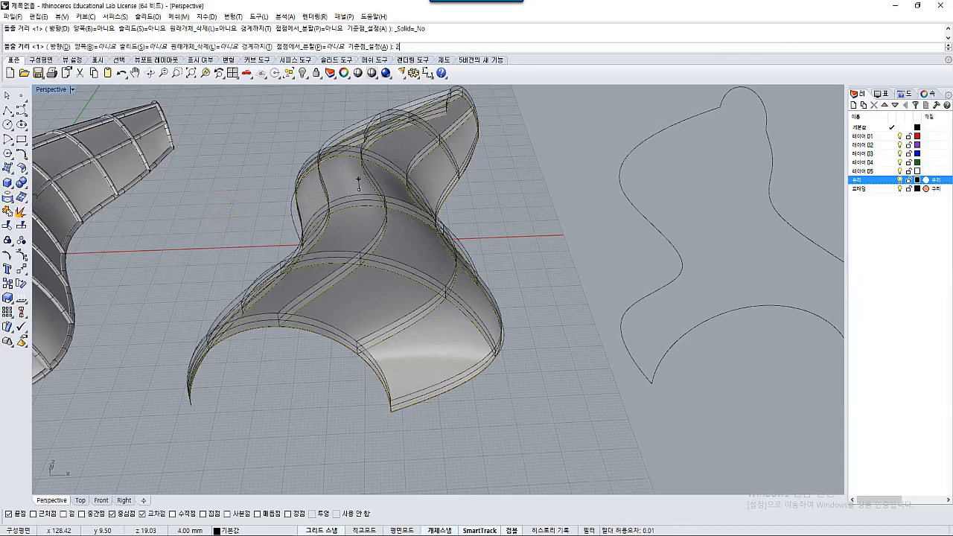
type("2")
key("Return")
key("Escape")
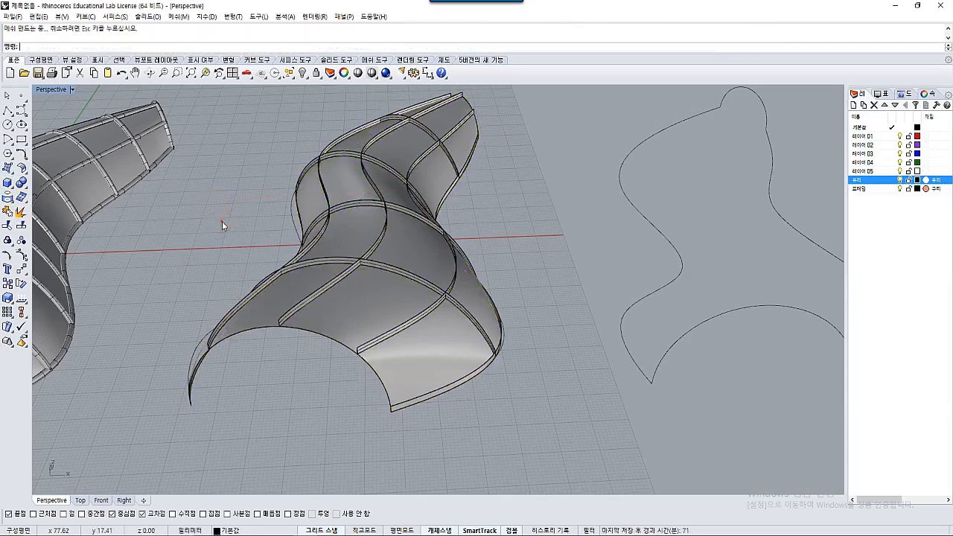
Step: Open the selection filter and try a window selection of the whole second structure with all object types allowed
right_click_drag(221, 221, 248, 249)
scroll(405, 256, "up", 5)
scroll(412, 235, "down", 7)
right_click_drag(413, 238, 417, 285)
scroll(413, 277, "up", 3)
scroll(392, 279, "down", 2)
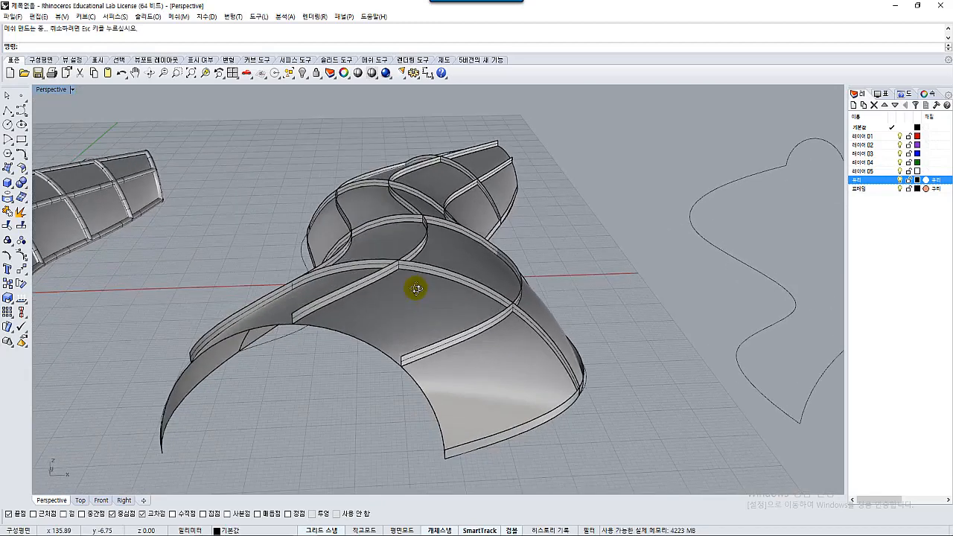
left_click(588, 530)
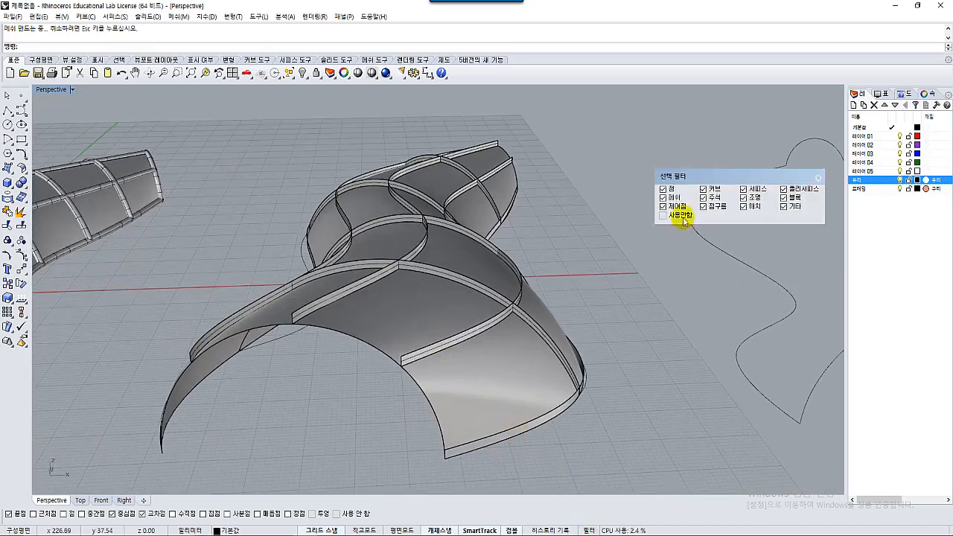
left_click_drag(693, 172, 614, 158)
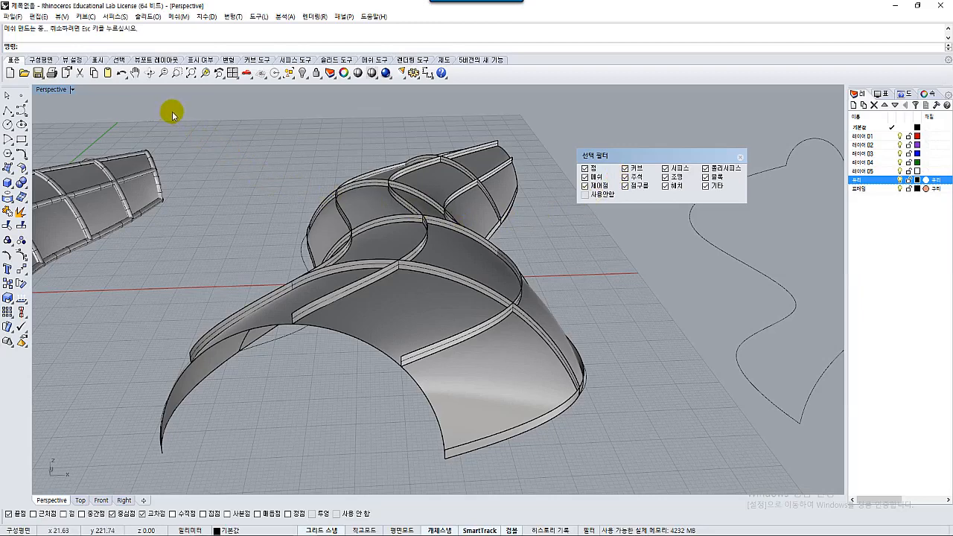
left_click_drag(171, 105, 611, 443)
key("Escape")
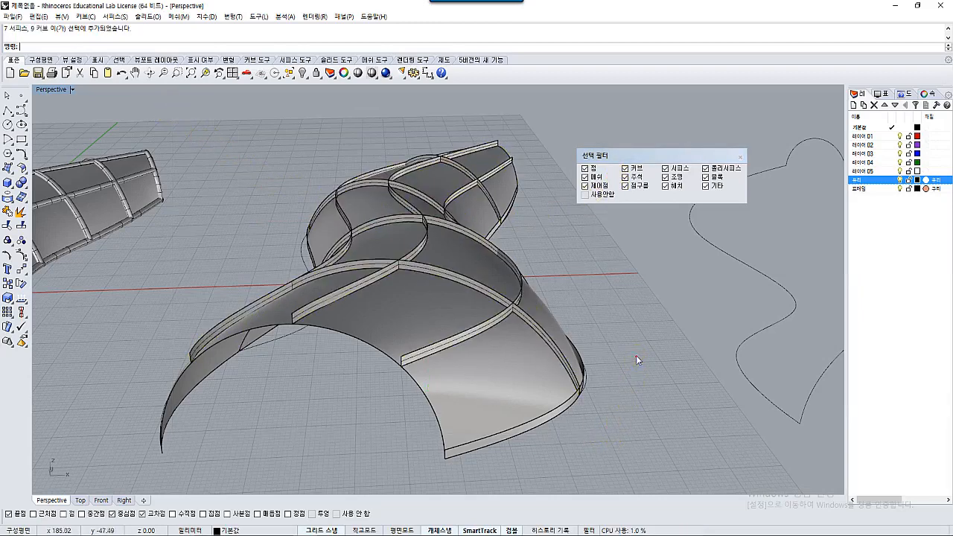
Step: Switch the filter's 사용안함 option on and off, limit selection to surfaces (서피스), and window-select the second structure
left_click(591, 197)
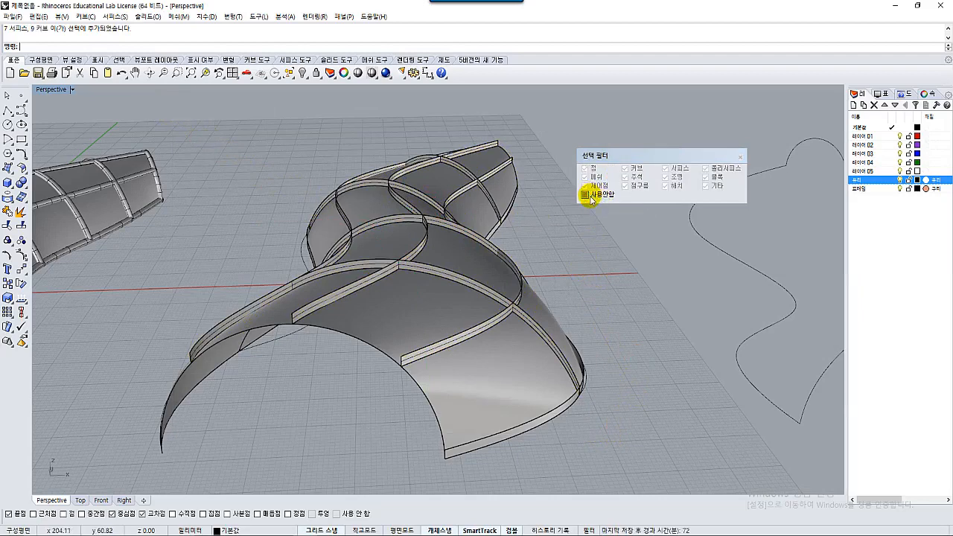
left_click(588, 195)
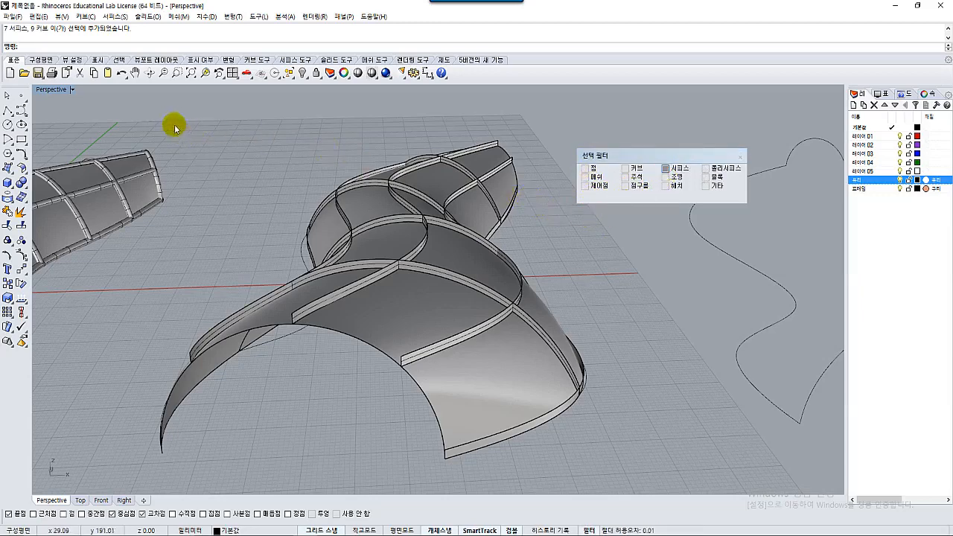
right_click_drag(225, 173, 236, 168)
key("shift")
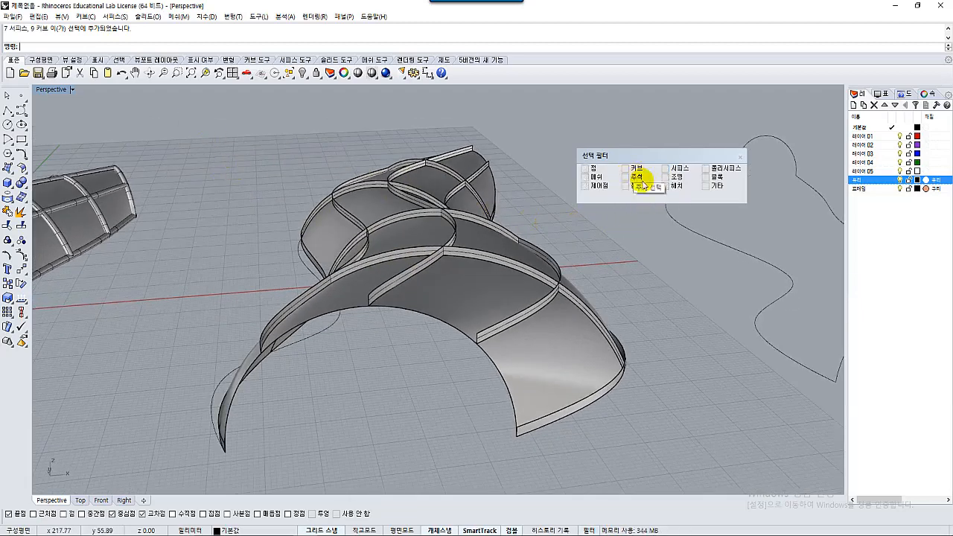
left_click(666, 170)
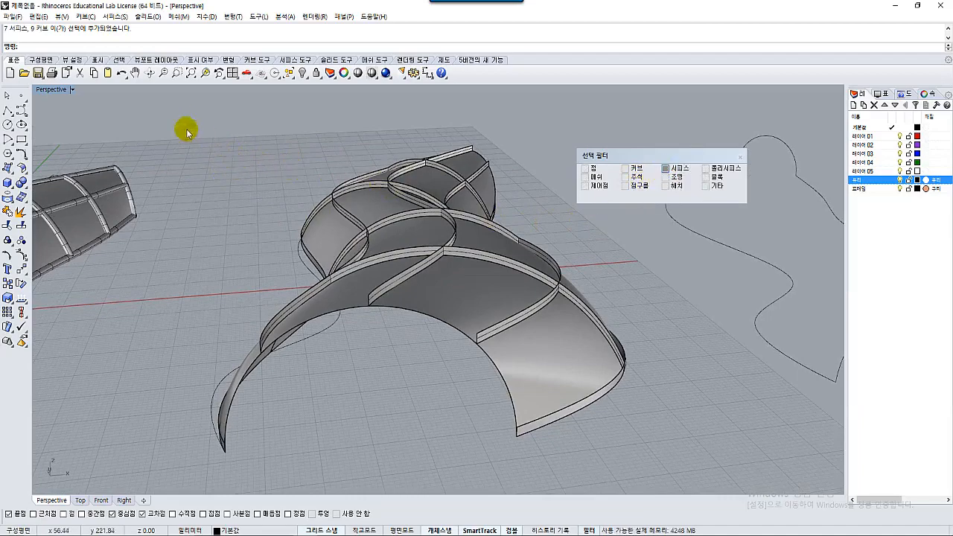
left_click_drag(211, 149, 660, 470)
Step: Take the base surface out of the selection, clear the remaining selection and close the selection filter
right_click_drag(646, 461, 392, 319)
scroll(398, 321, "up", 2)
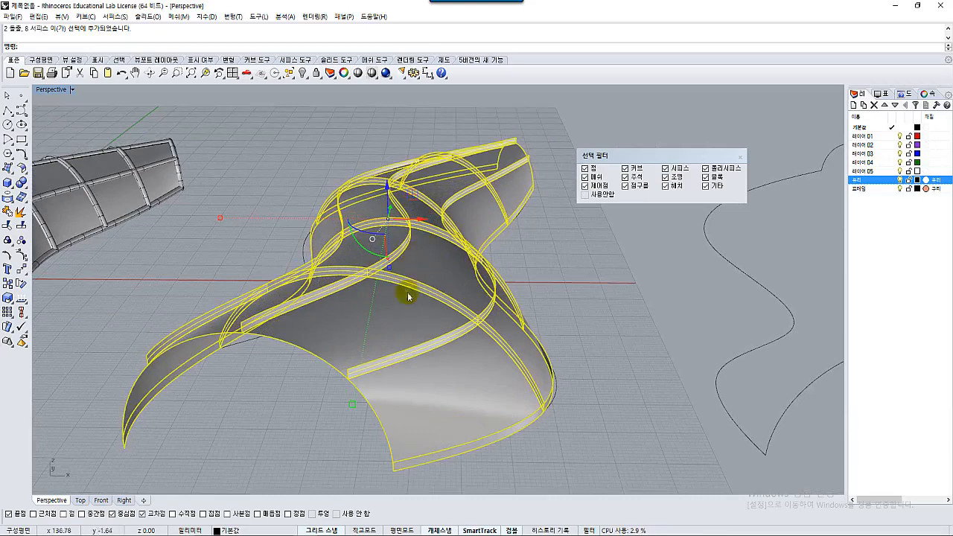
right_click_drag(443, 296, 454, 325)
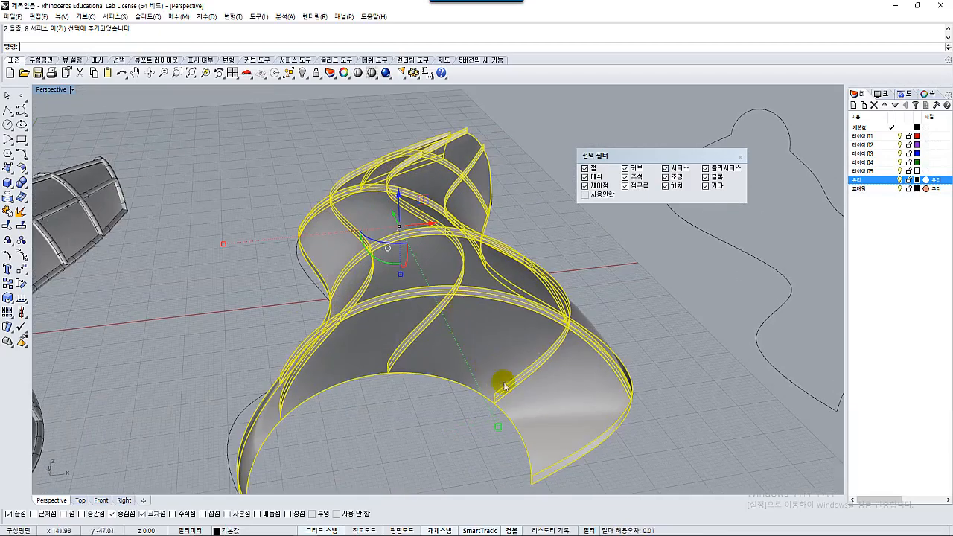
left_click(545, 393, "ctrl")
right_click_drag(553, 393, 498, 393)
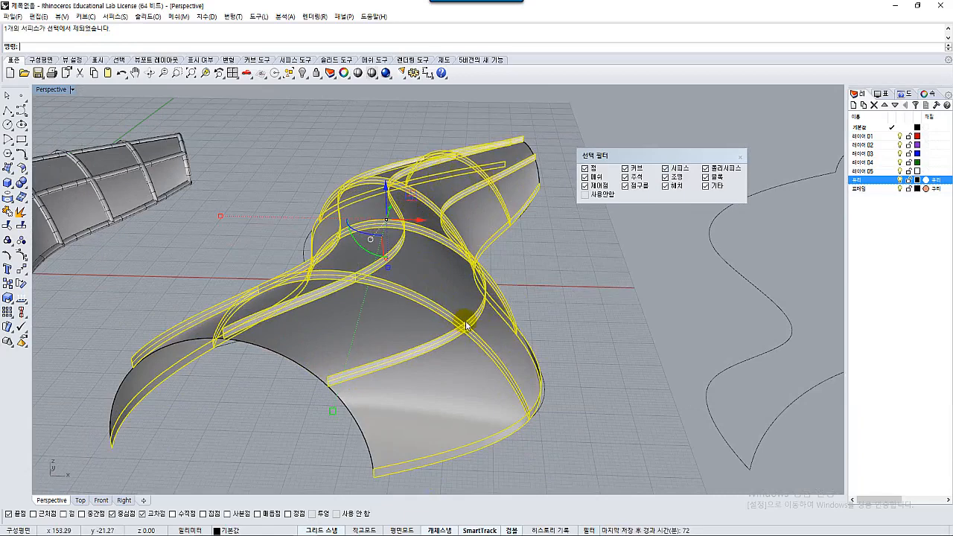
key("Escape")
right_click_drag(484, 313, 502, 300)
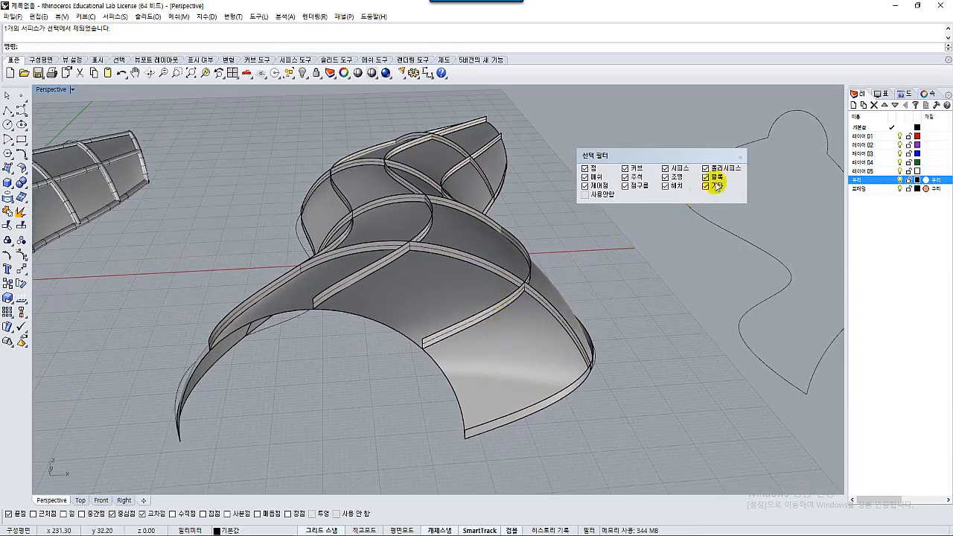
left_click(739, 157)
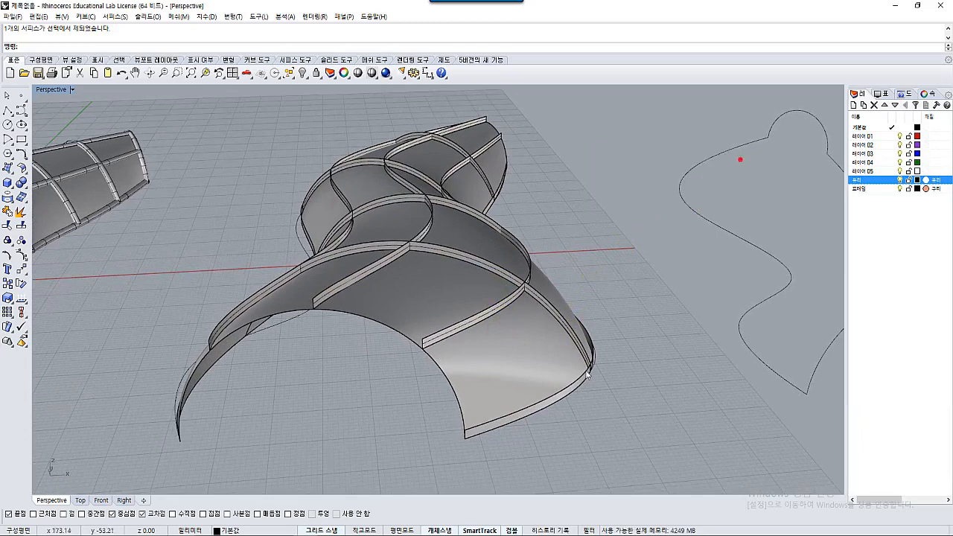
Step: Reopen the selection filter limited to surfaces and select the second structure's extruded strips, excluding the base network surface
left_click(589, 530)
left_click(585, 194)
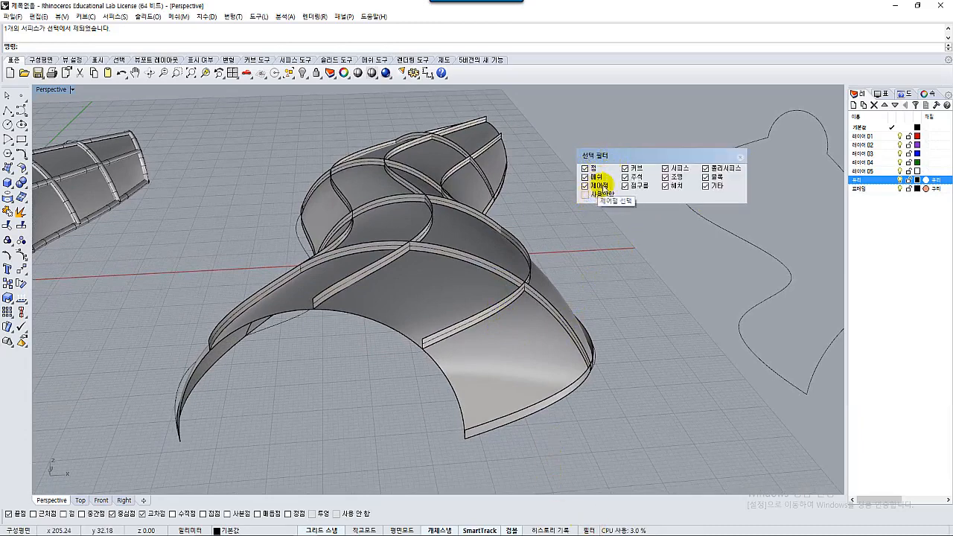
left_click(665, 168)
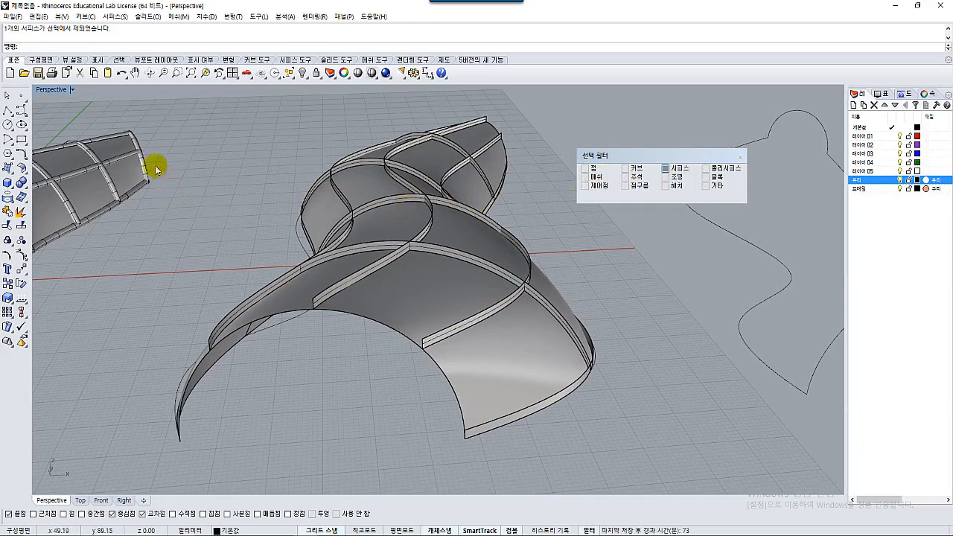
left_click_drag(164, 97, 616, 472)
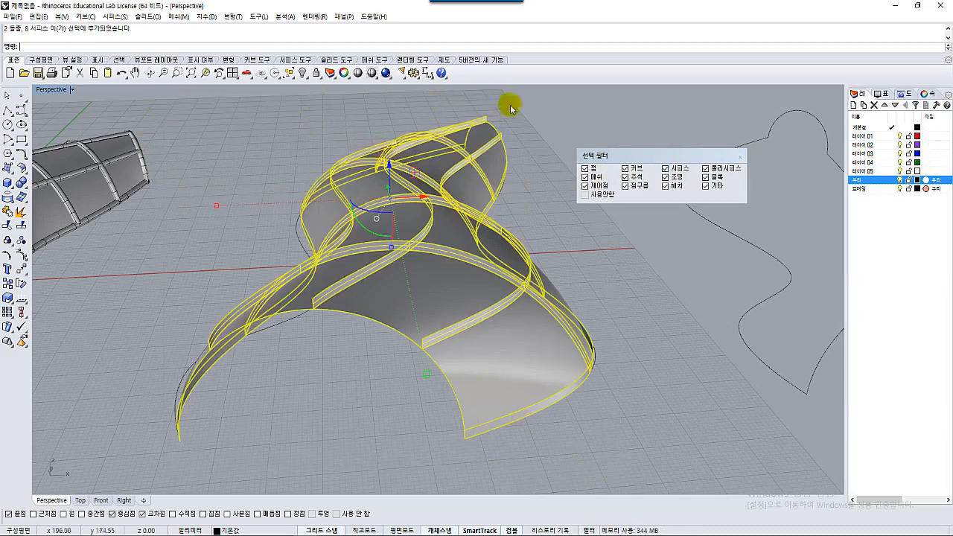
left_click(435, 295, "ctrl")
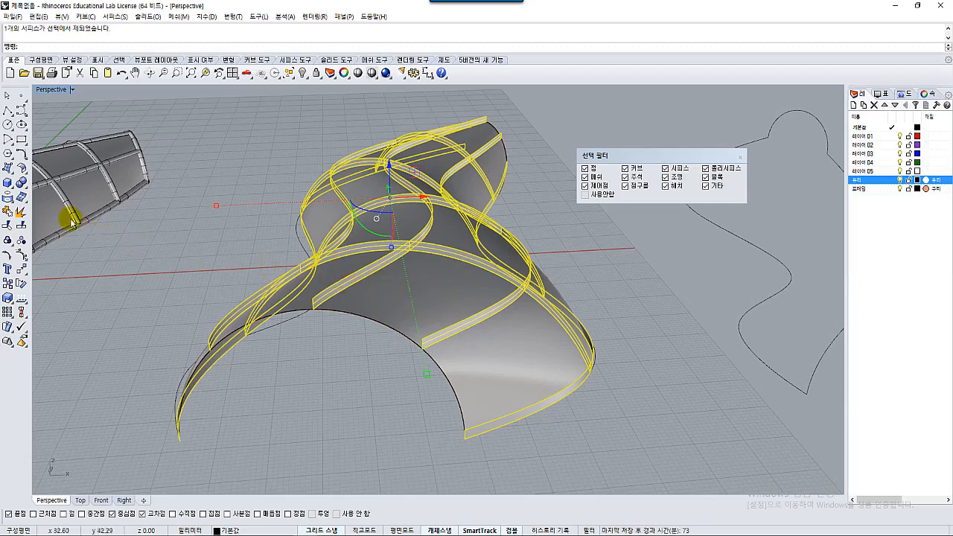
Step: Thicken the second structure's selected strips into solids with Offset Surface at a distance of 1
left_click(23, 170)
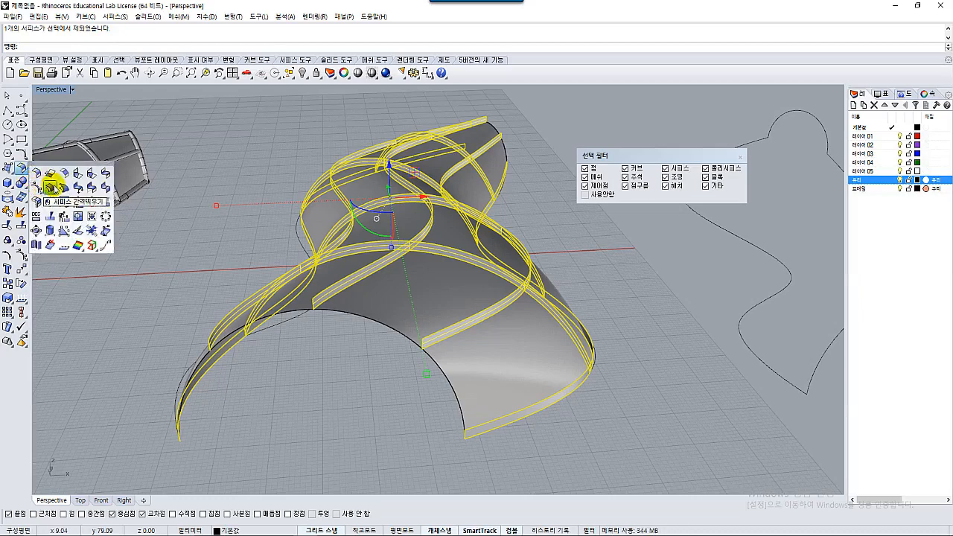
left_click(49, 187)
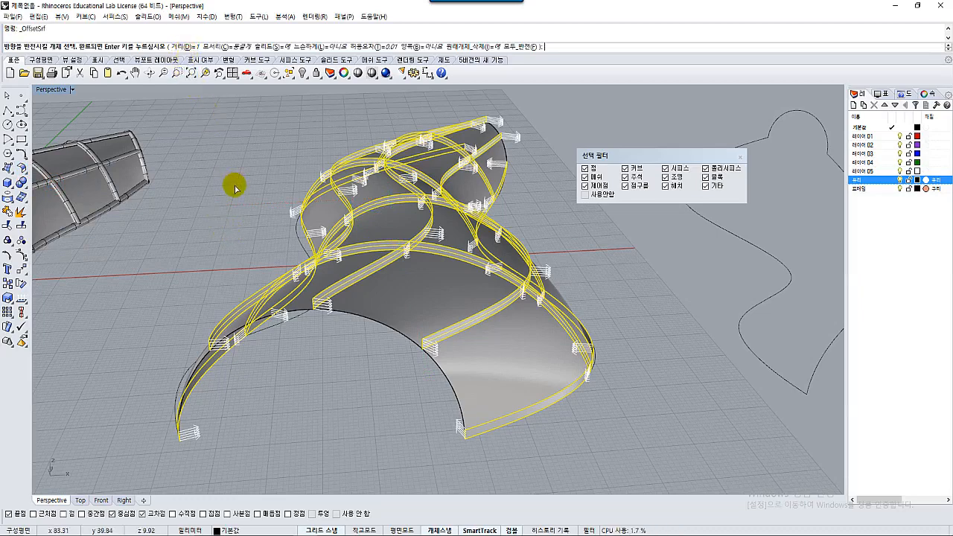
right_click(242, 248)
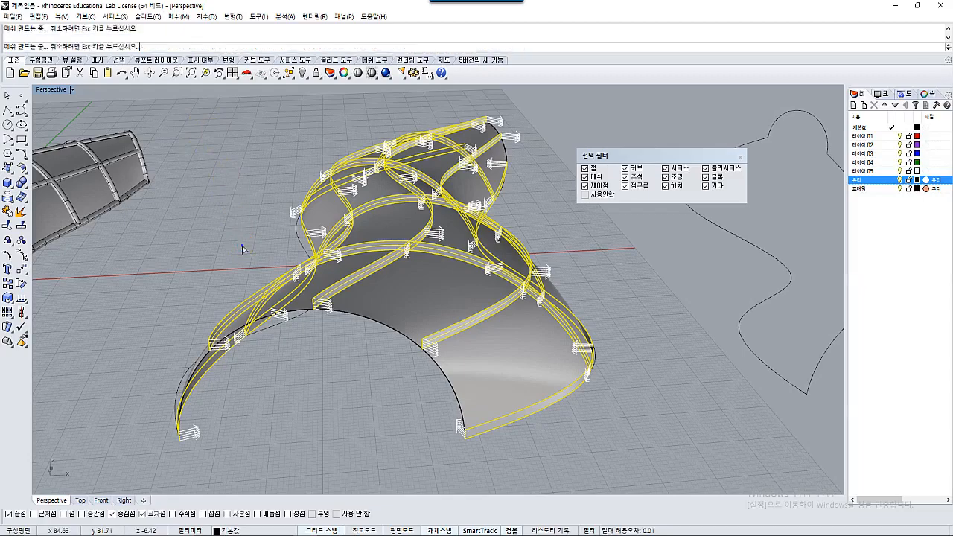
left_click(333, 370)
mouse_move(333, 370)
right_mouse_down()
mouse_move(419, 385)
mouse_move(344, 345)
mouse_move(389, 300)
mouse_move(385, 261)
mouse_move(404, 288)
mouse_move(402, 325)
mouse_move(381, 300)
right_mouse_up()
left_click(380, 300)
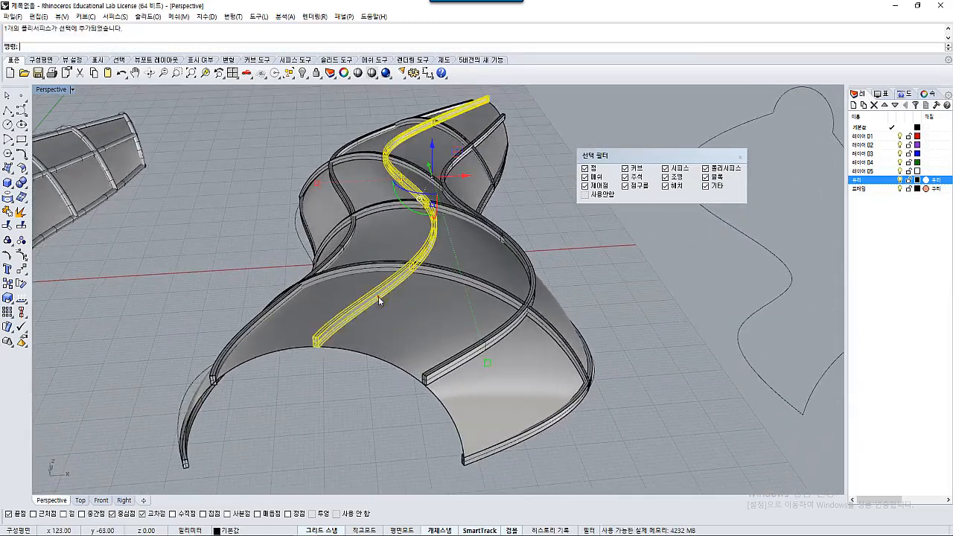
key("Escape")
Step: Select the whole second structure except its base surface and assign the selection to the 프레임 layer
right_click_drag(341, 393, 378, 381)
left_click_drag(266, 166, 532, 436)
right_click_drag(531, 437, 510, 425)
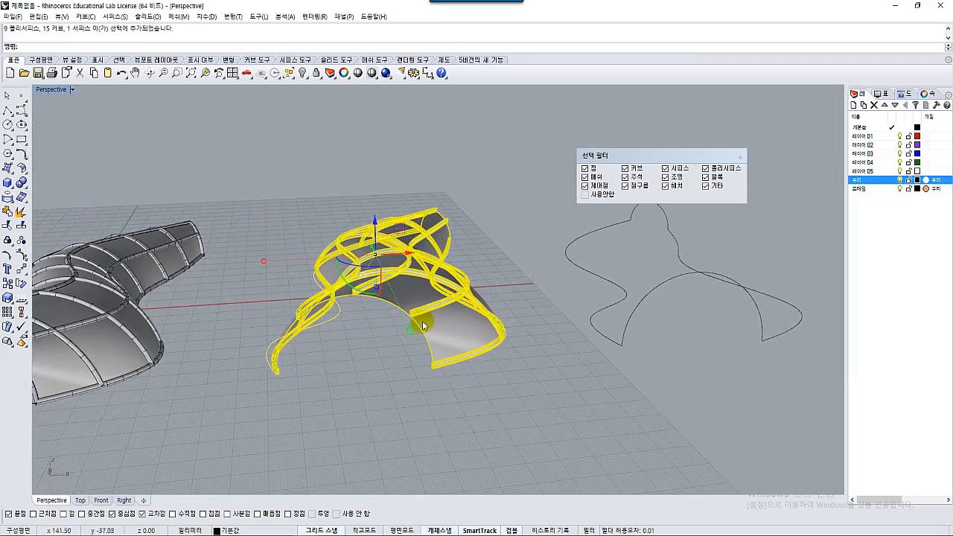
left_click(402, 296, "ctrl")
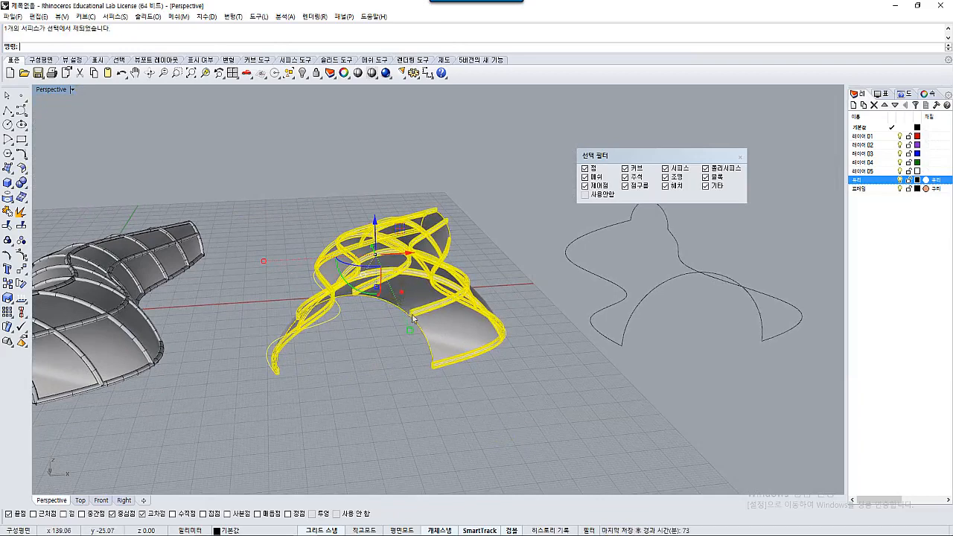
left_click(250, 530)
left_click(253, 520)
key("Escape")
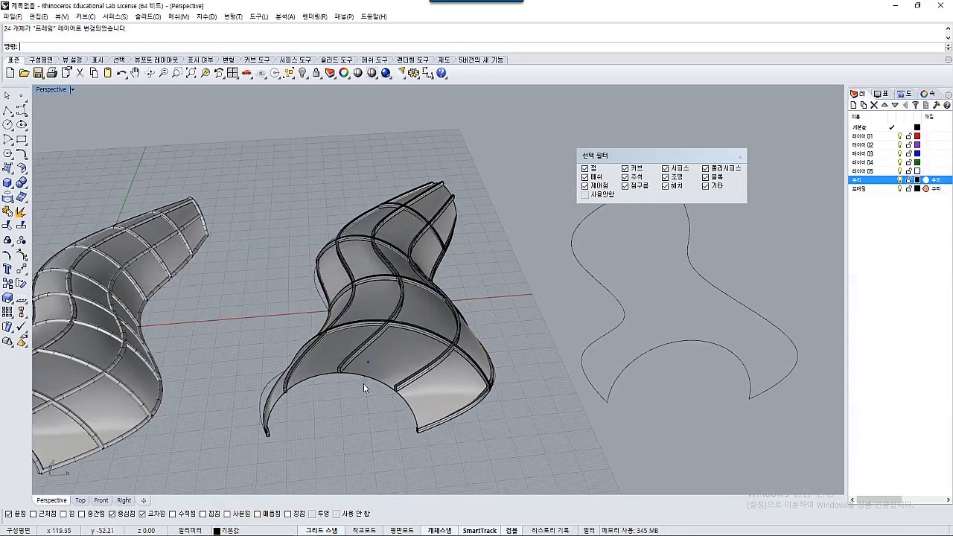
Step: Assign the second structure's base surface to the 유리 layer and clear the selection
left_click(388, 345)
left_click(258, 514)
left_click(238, 530)
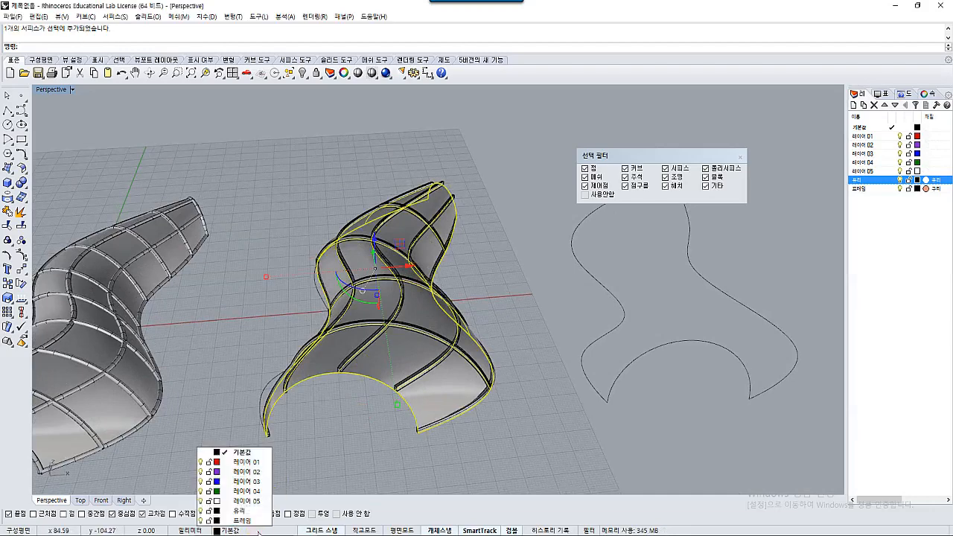
left_click(239, 510)
left_click(342, 430)
Step: Switch the Perspective viewport to Rendered display and inspect the second structure's frame and glass materials up close
right_click_drag(342, 425, 320, 390)
left_click(72, 90)
left_click(75, 137)
right_click_drag(422, 362, 358, 338)
scroll(351, 329, "up", 13)
right_click_drag(283, 320, 341, 358)
scroll(295, 316, "down", 7)
scroll(342, 359, "down", 4)
Step: Build a network surface from the third set of rail and arch curves with an edge curve tolerance of 10
right_click_drag(382, 385, 442, 342)
scroll(450, 306, "up", 5)
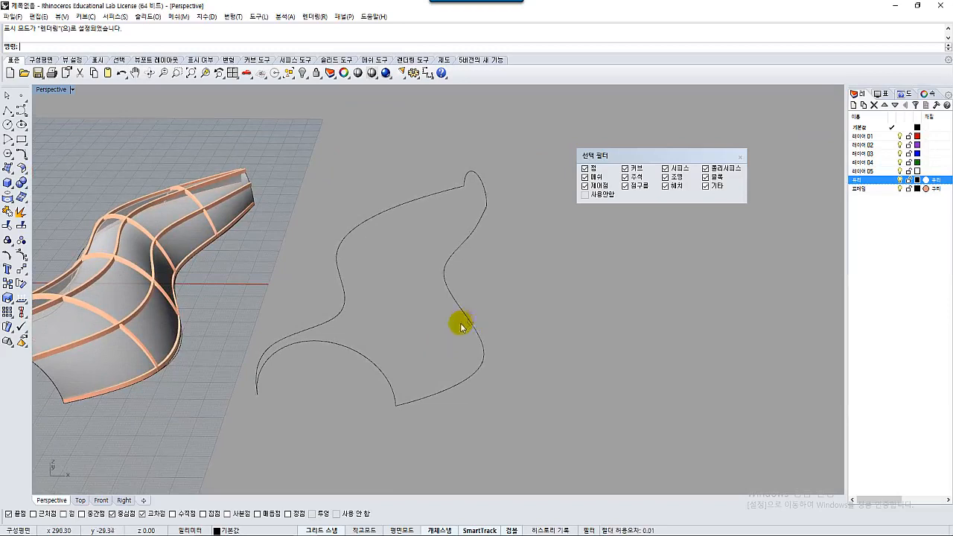
right_click_drag(459, 320, 440, 309)
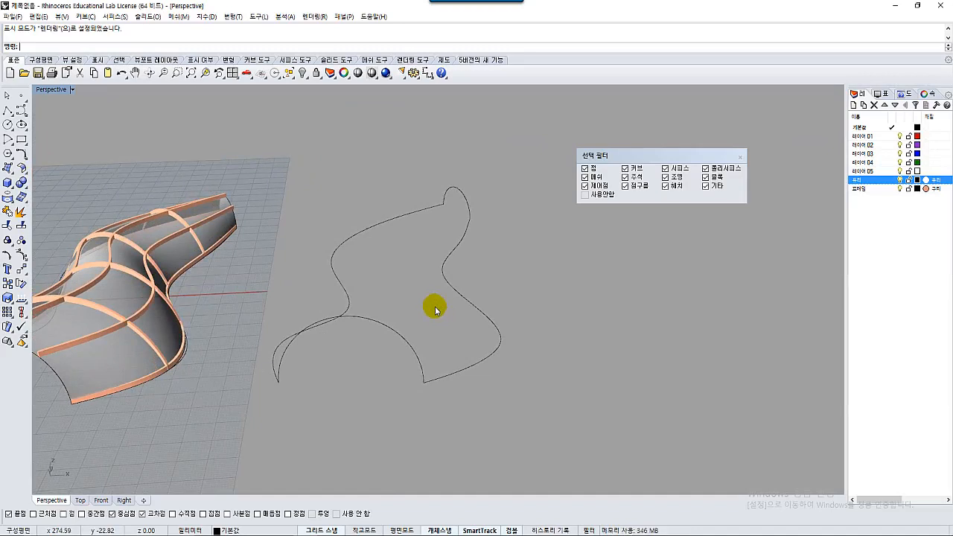
left_click(11, 172)
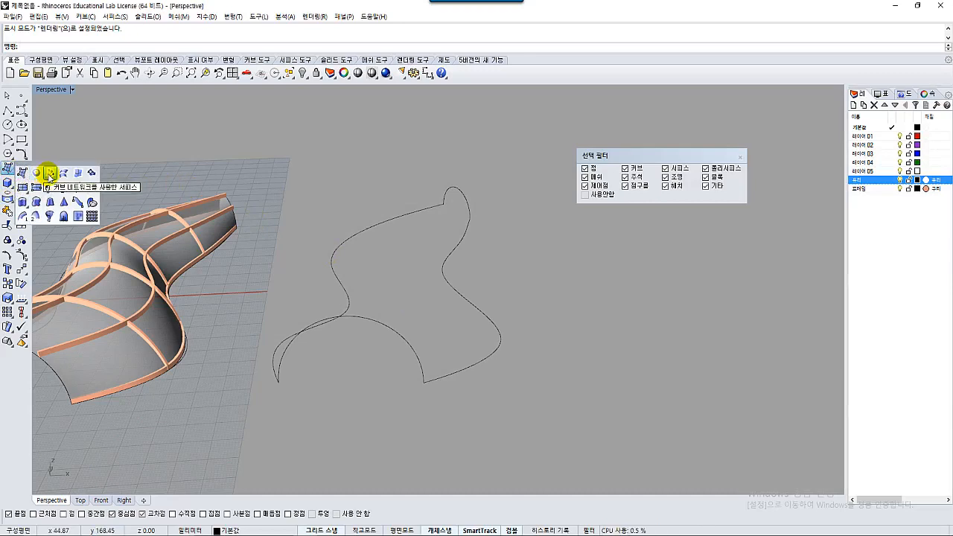
left_click(49, 174)
left_click_drag(261, 142, 533, 403)
right_click(526, 400)
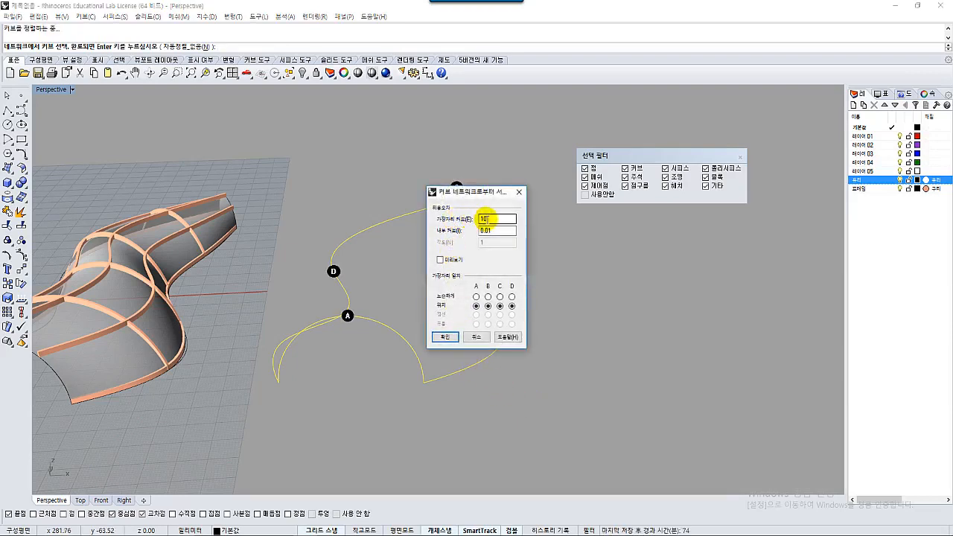
left_click(446, 337)
right_click_drag(522, 373, 446, 350)
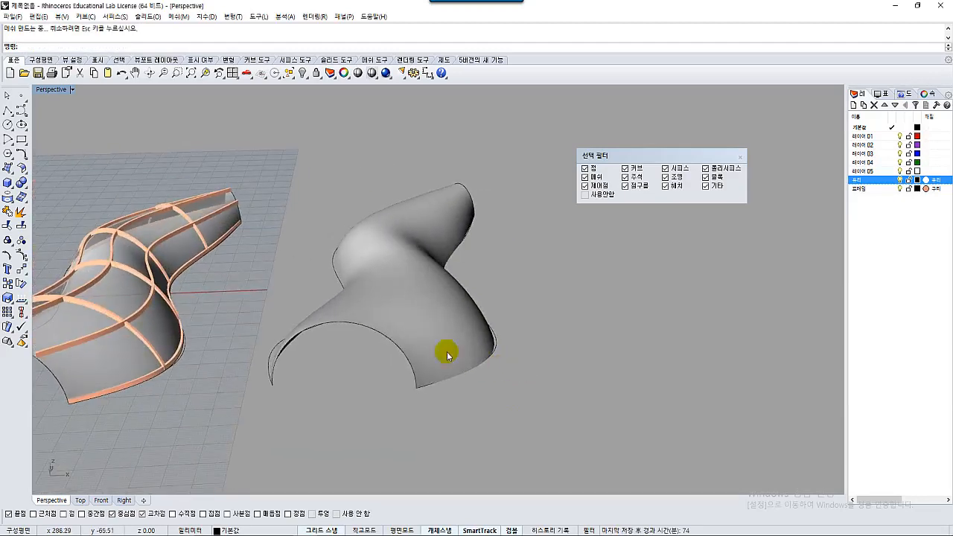
Step: Create the UV outline curve of the third structure's network surface
left_click(9, 200)
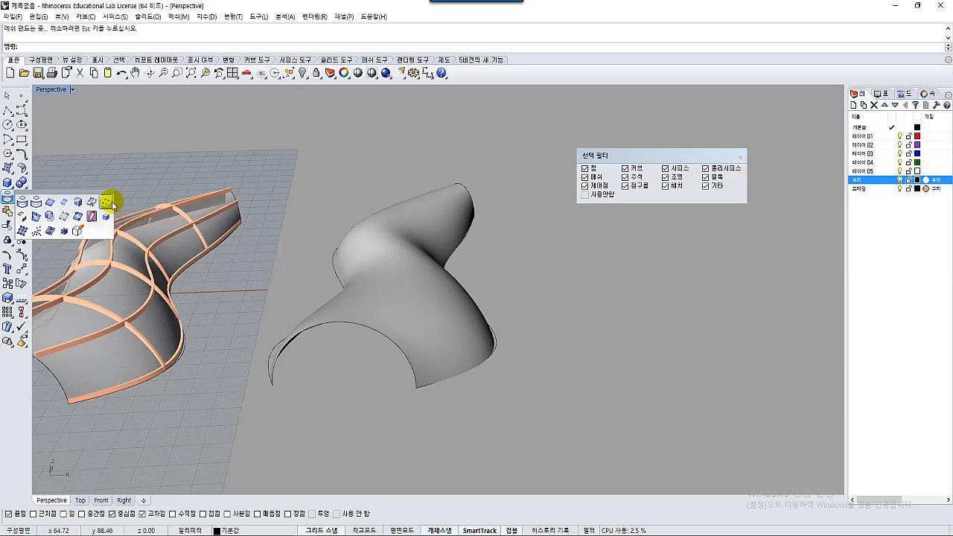
left_click(50, 232)
left_click(395, 332)
left_click(308, 268)
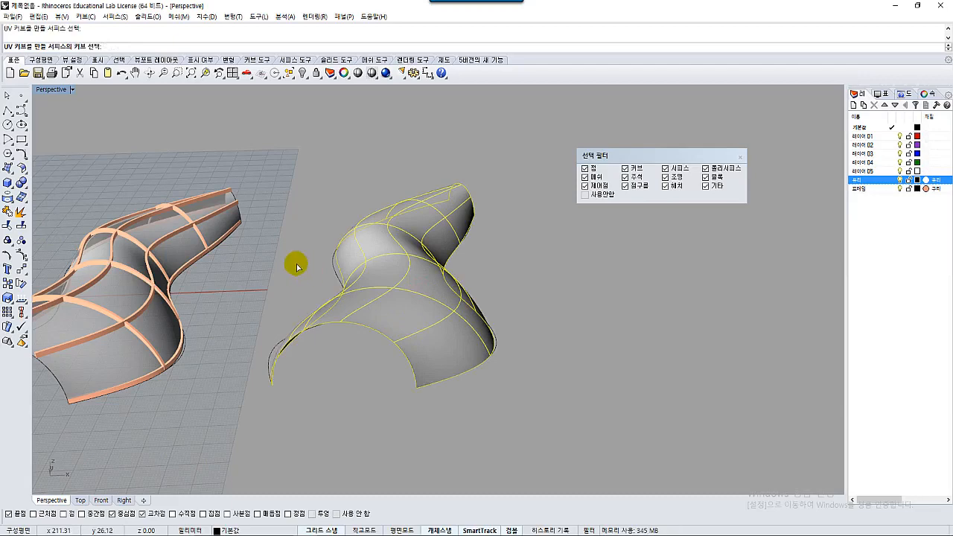
right_click(296, 267)
Step: Move the flat UV outline to the empty area beside the third surface and close the selection filter
scroll(240, 277, "down", 4)
left_click_drag(116, 227, 531, 288)
right_click_drag(521, 308, 390, 404)
left_click(486, 340)
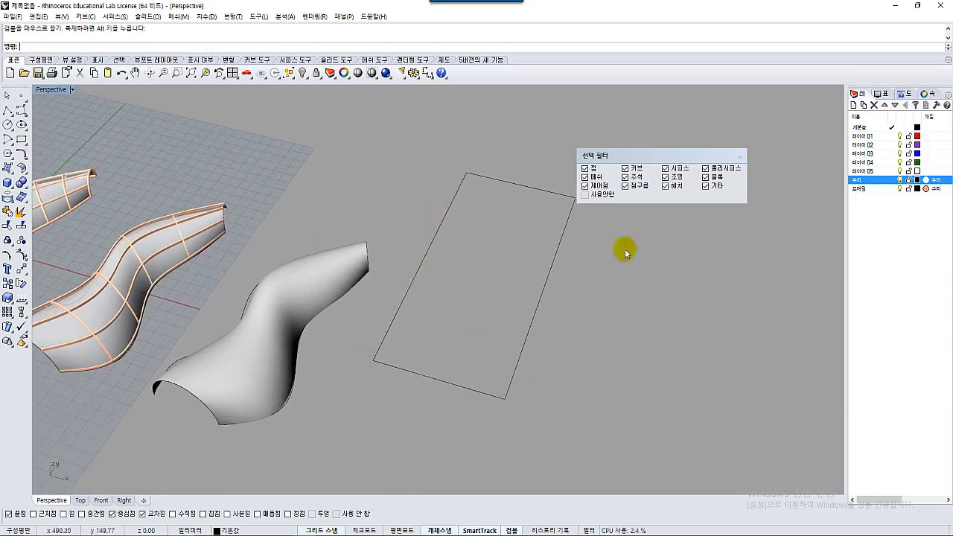
left_click(740, 157)
right_click_drag(512, 239, 509, 216)
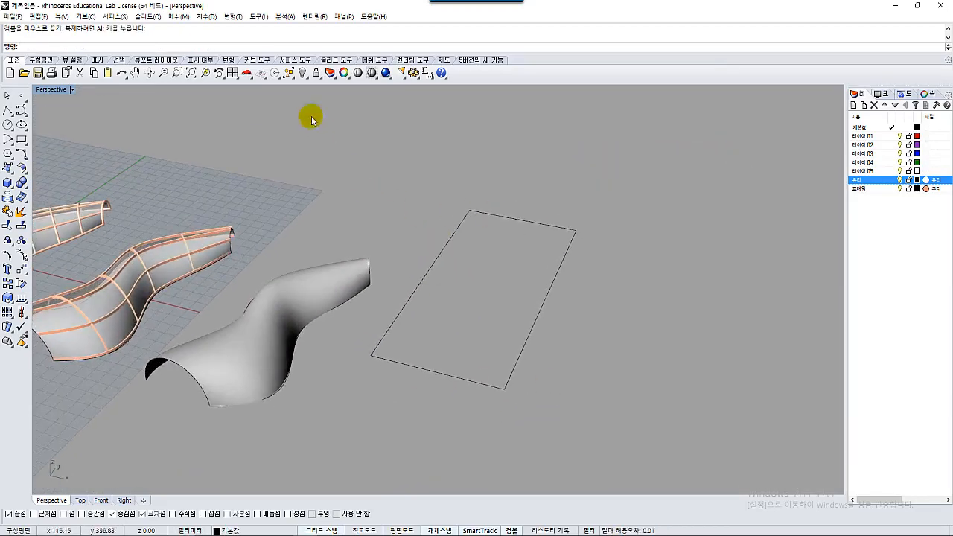
Step: Hatch the flat UV rectangle with the 그리드60 pattern at a pattern scale of 150
left_click(443, 59)
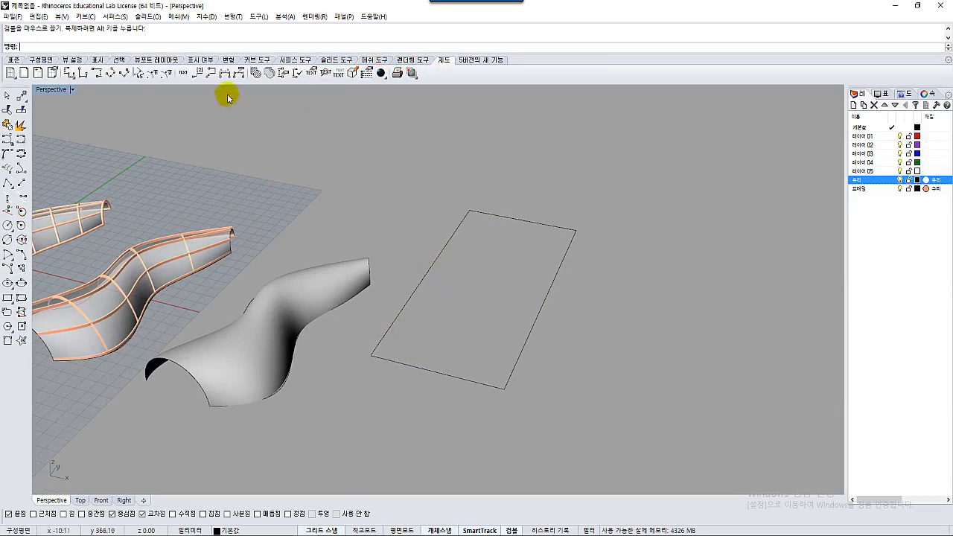
left_click(254, 72)
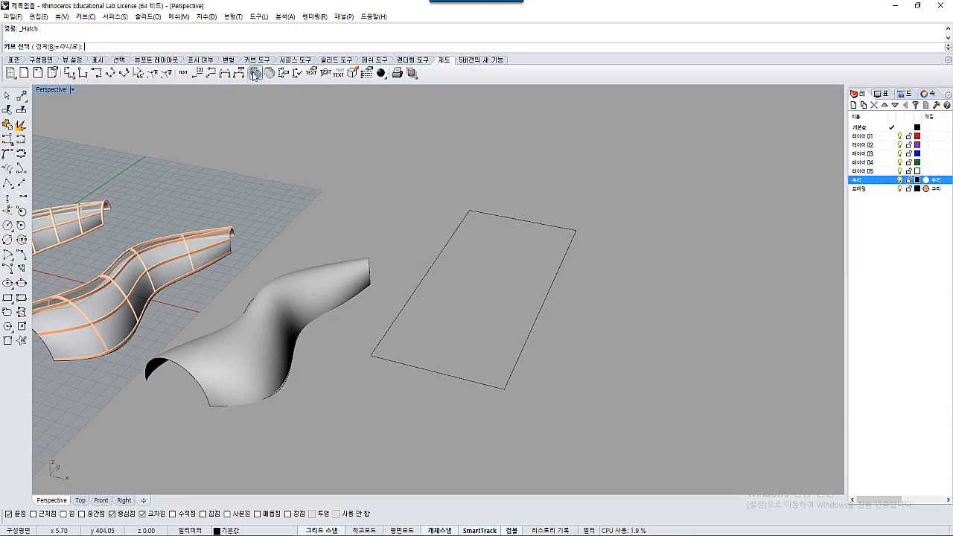
left_click(419, 285)
right_click(406, 254)
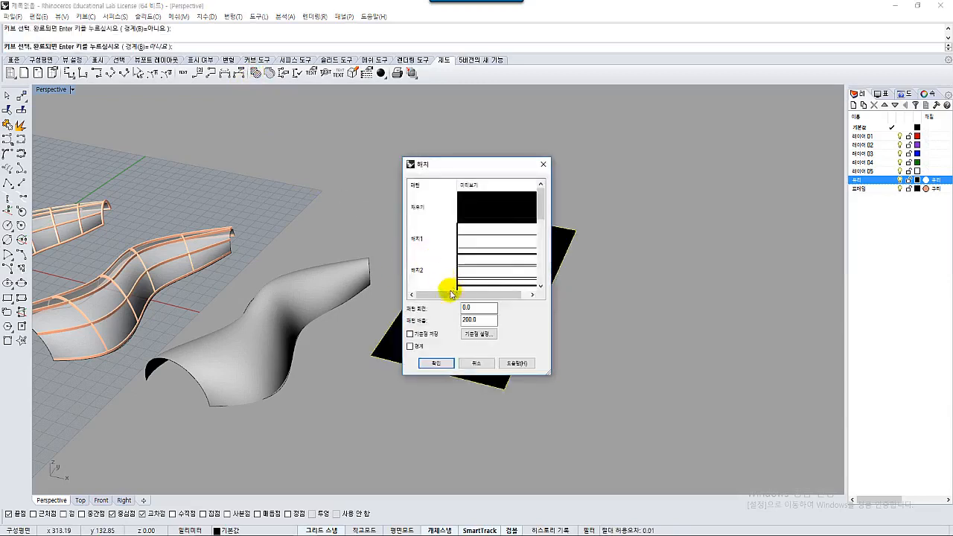
left_click_drag(542, 199, 537, 263)
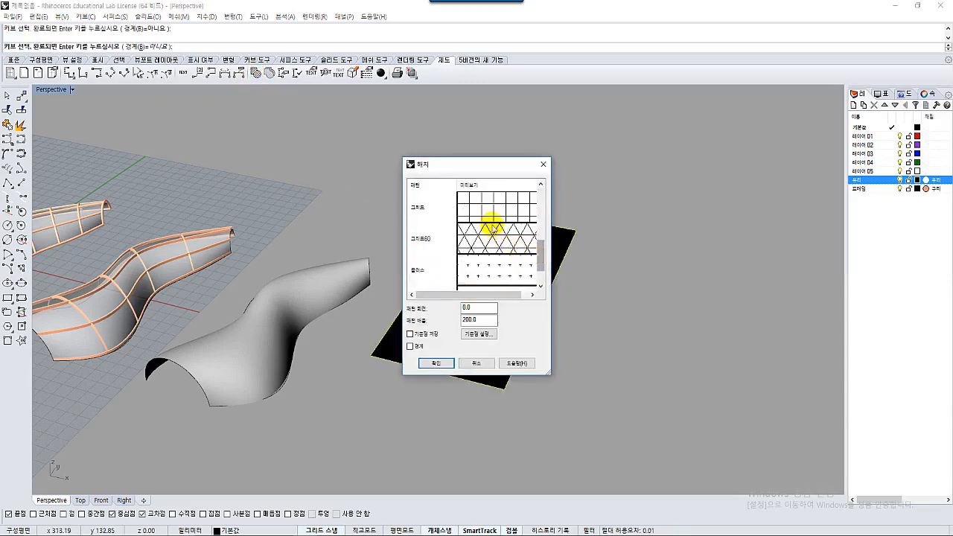
left_click(473, 242)
left_click_drag(466, 164, 583, 157)
double_click(596, 312)
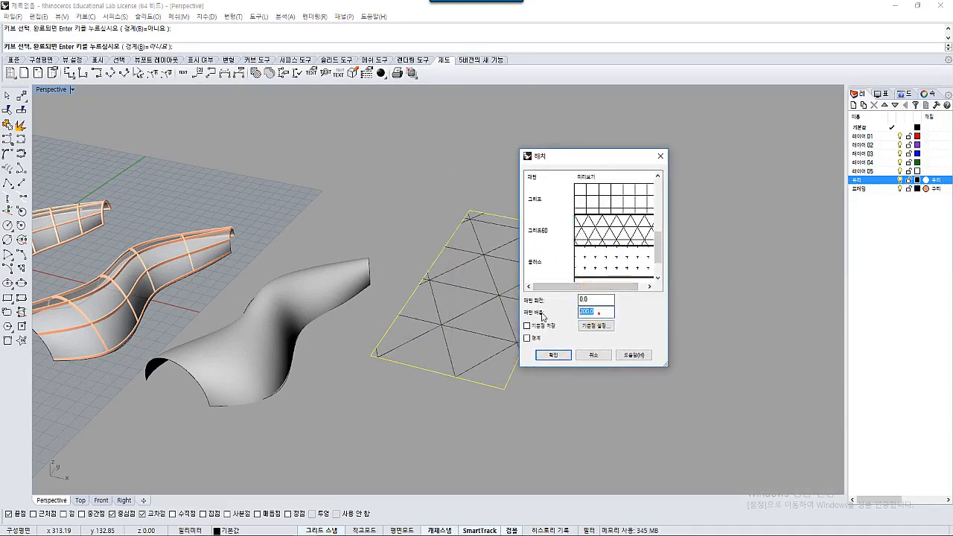
type("150")
left_click(553, 356)
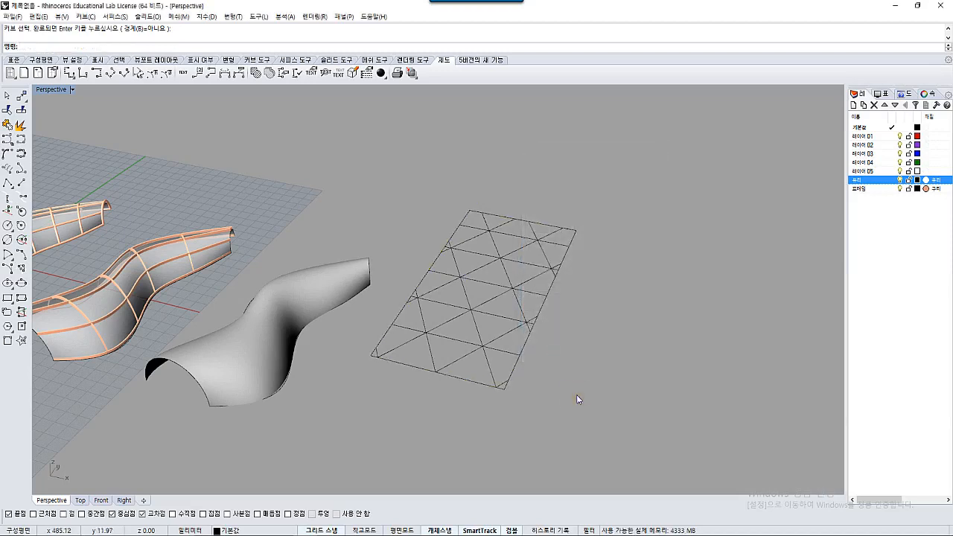
Step: Delete the rectangular UV outline and explode the triangular hatch into separate lines
left_click(481, 388)
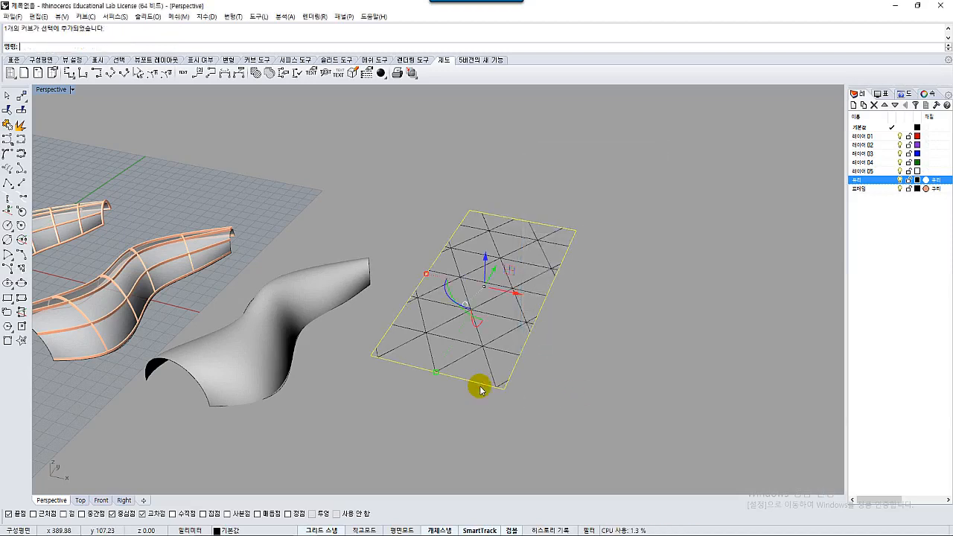
key("Delete")
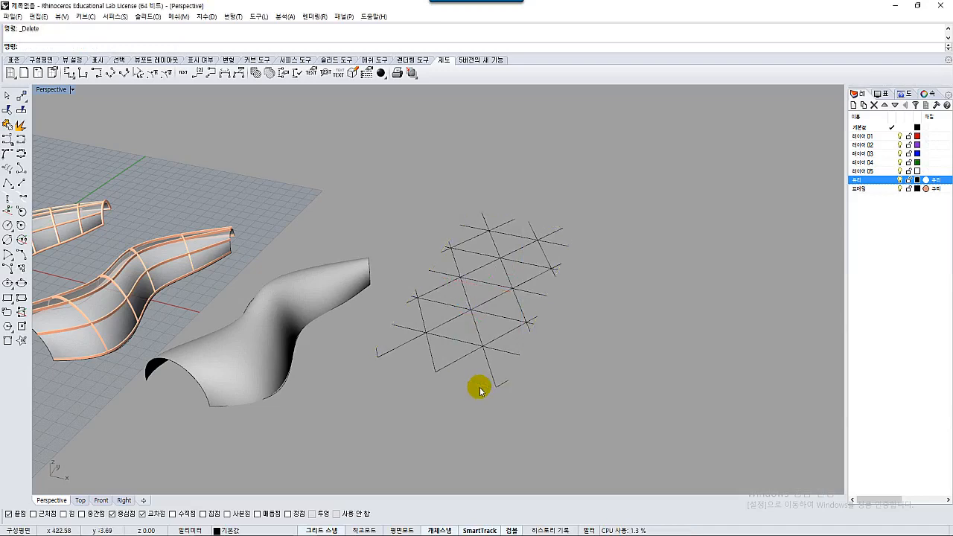
left_click(484, 347)
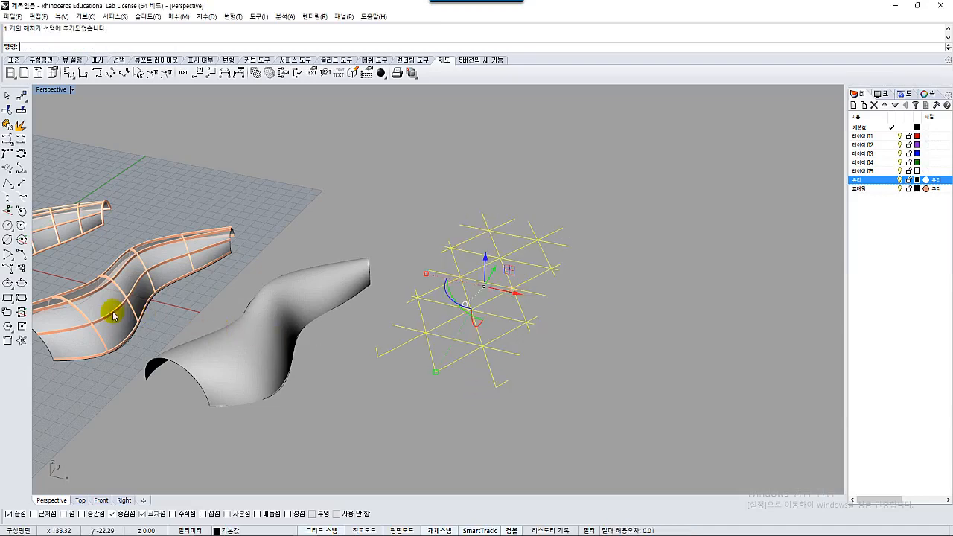
left_click(20, 125)
left_click(357, 219)
mouse_move(375, 216)
right_mouse_down()
mouse_move(411, 213)
mouse_move(453, 234)
mouse_move(442, 277)
right_mouse_up()
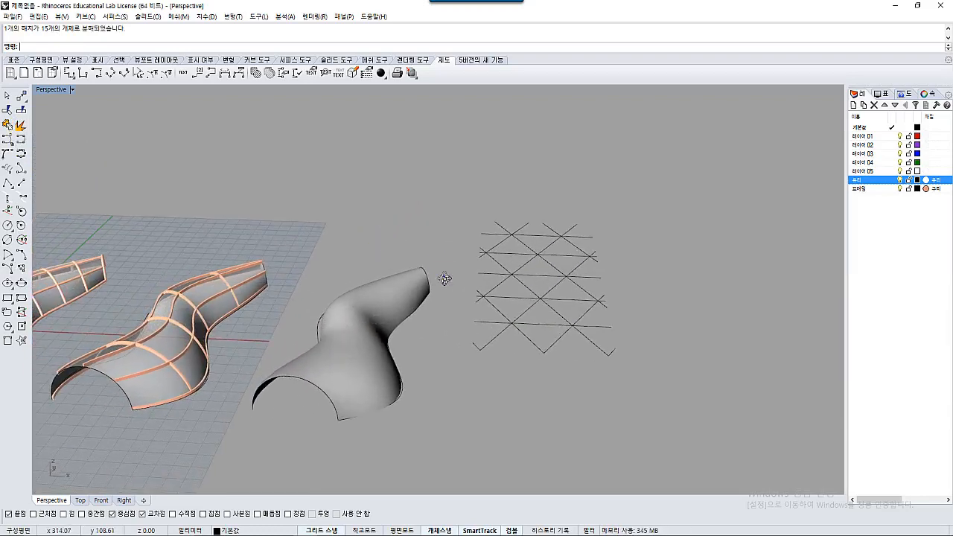
Step: Map the exploded triangular grid lines onto the third structure's surface with ApplyCrv
left_click(13, 60)
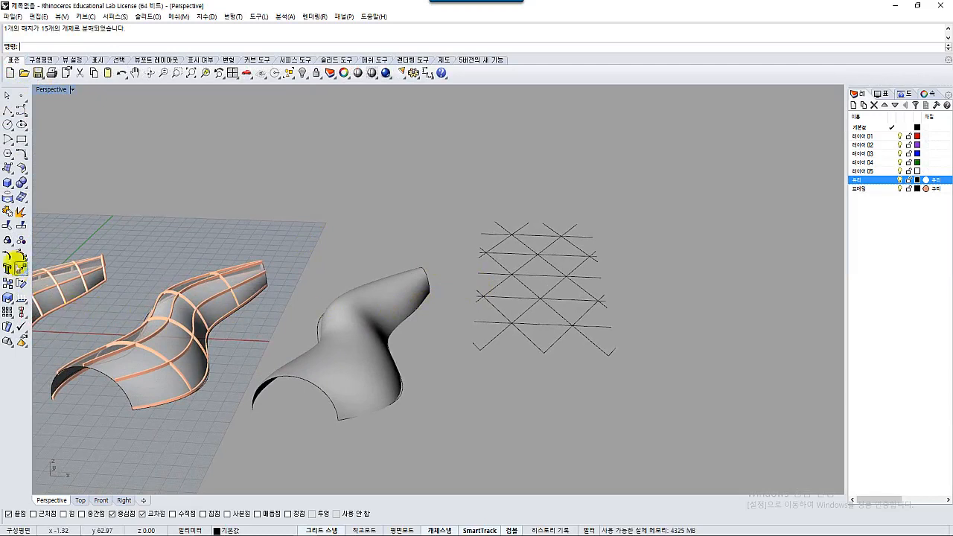
left_click(11, 199)
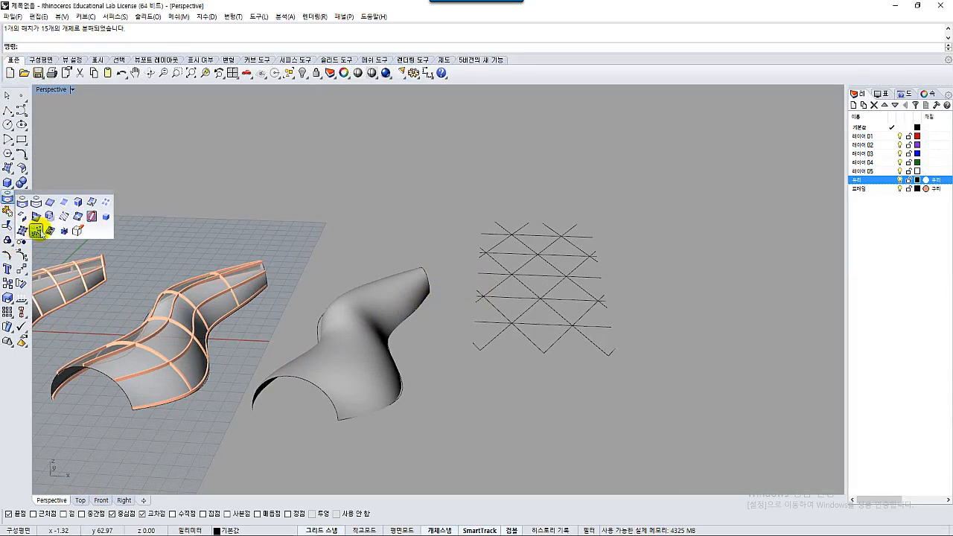
right_click(49, 231)
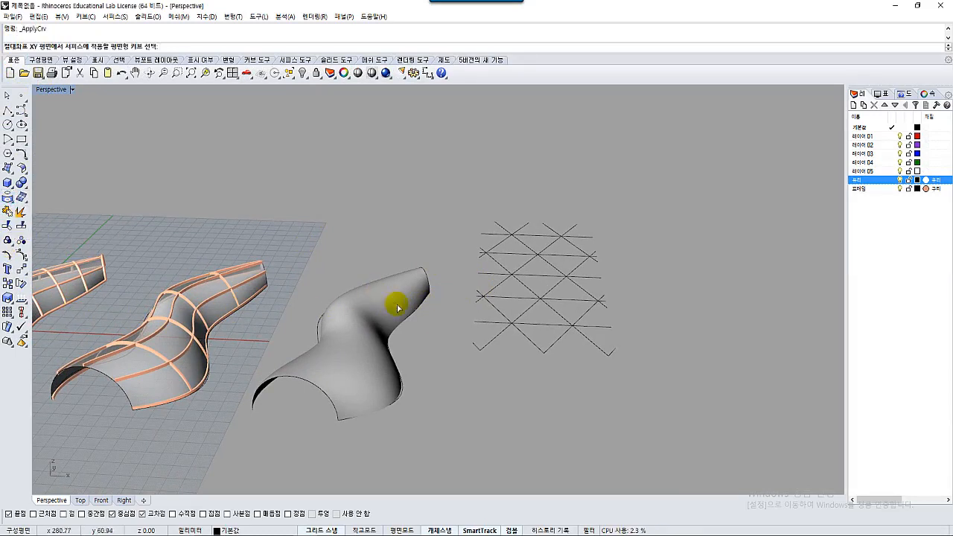
left_click_drag(526, 298, 418, 225)
right_click(420, 226)
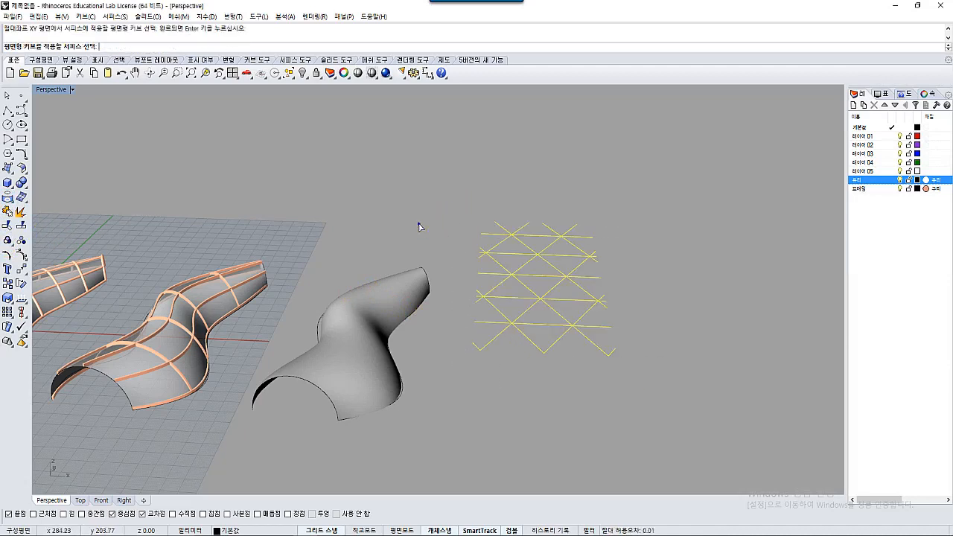
left_click(356, 371)
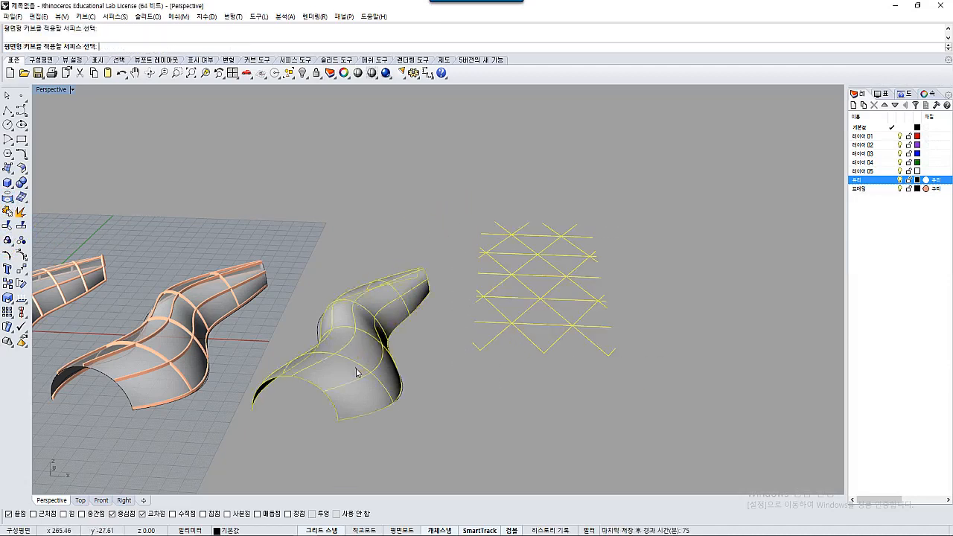
Step: Extrude the mapped triangular grid curves on the third structure straight by a distance of 2 as open surface strips
right_click_drag(405, 393, 379, 382)
scroll(378, 382, "up", 2)
scroll(375, 383, "down", 2)
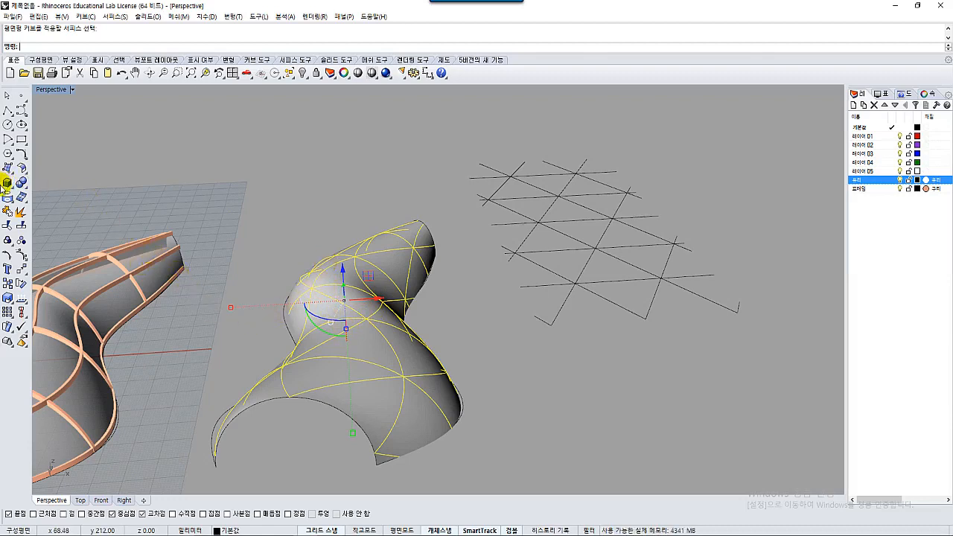
left_click(9, 184)
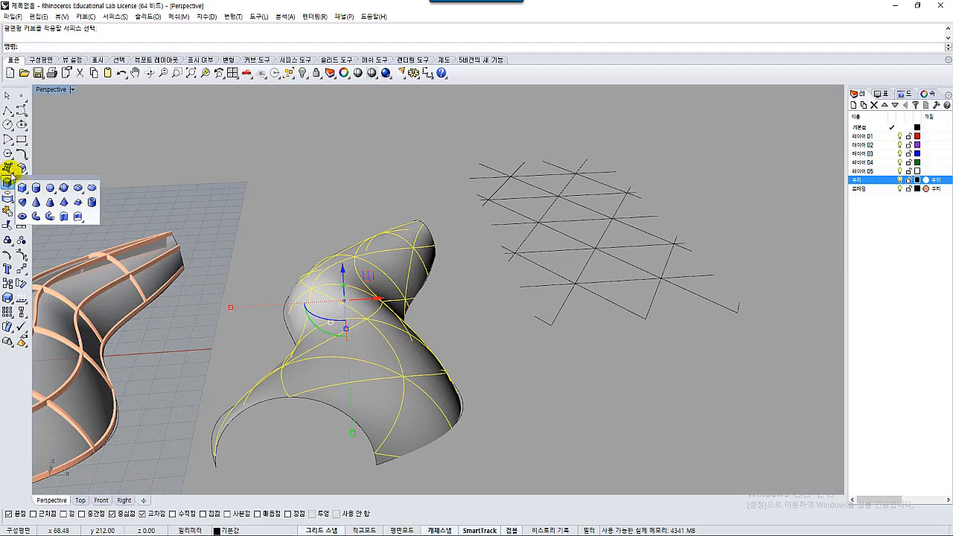
left_click(9, 169)
left_click(22, 201)
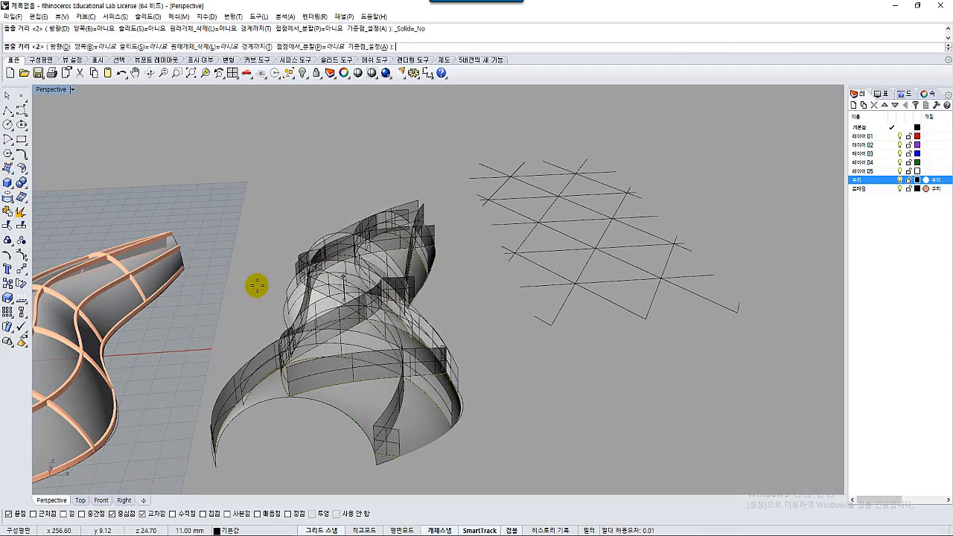
key("Return")
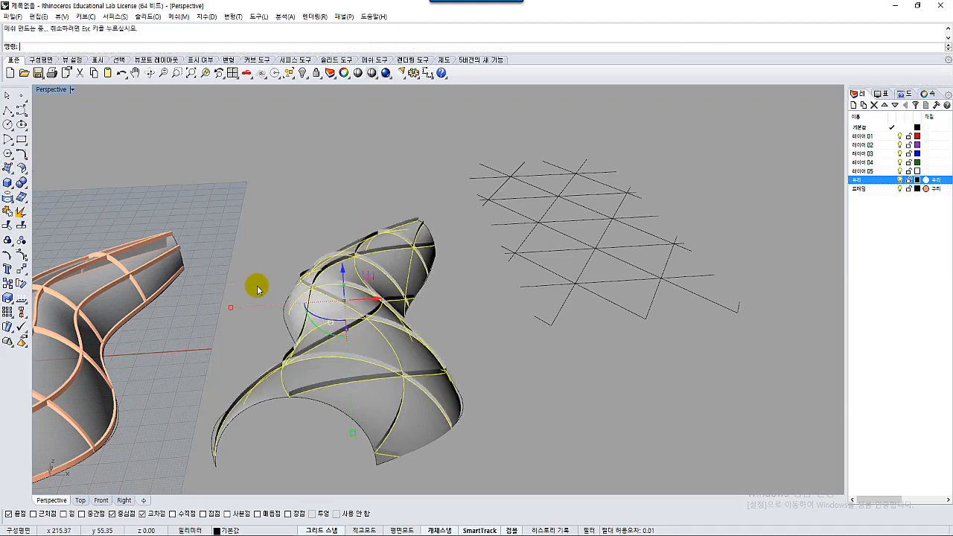
mouse_move(294, 310)
right_mouse_down()
mouse_move(316, 312)
mouse_move(315, 323)
mouse_move(534, 291)
mouse_move(489, 328)
mouse_move(510, 356)
mouse_move(460, 315)
right_mouse_up()
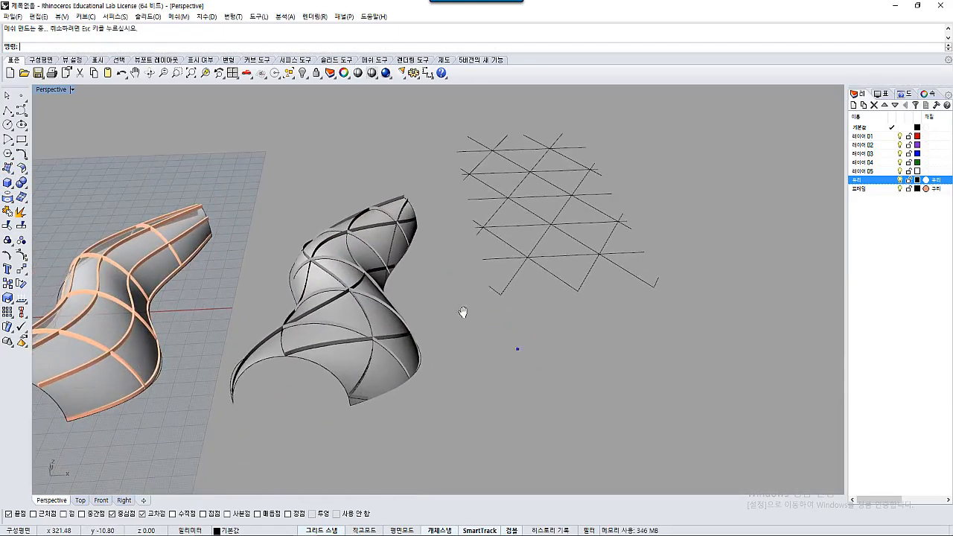
Step: Offset only the extruded grid strips, filtered as surfaces and without the base surface, into solids with OffsetSrf at a distance of 2
left_click(588, 530)
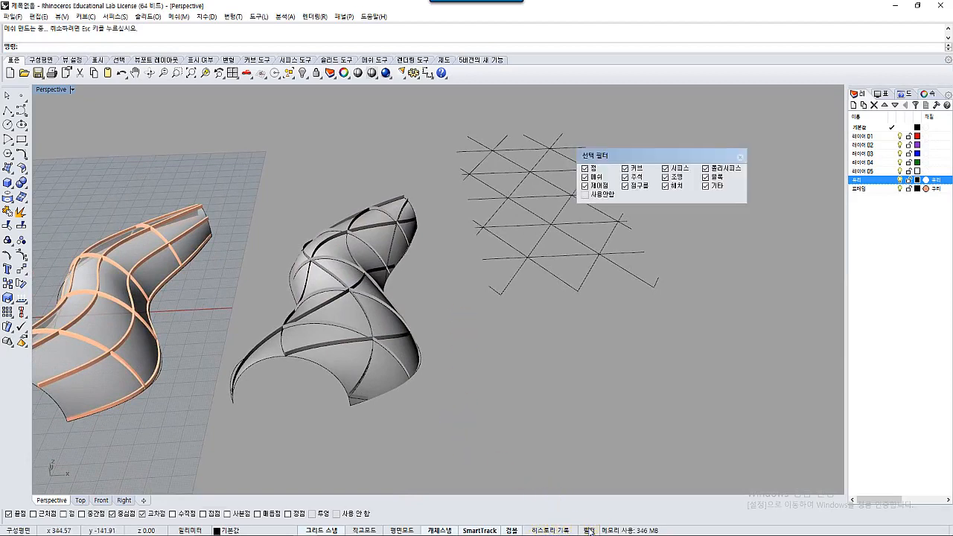
left_click(665, 168)
left_click_drag(218, 165, 428, 424)
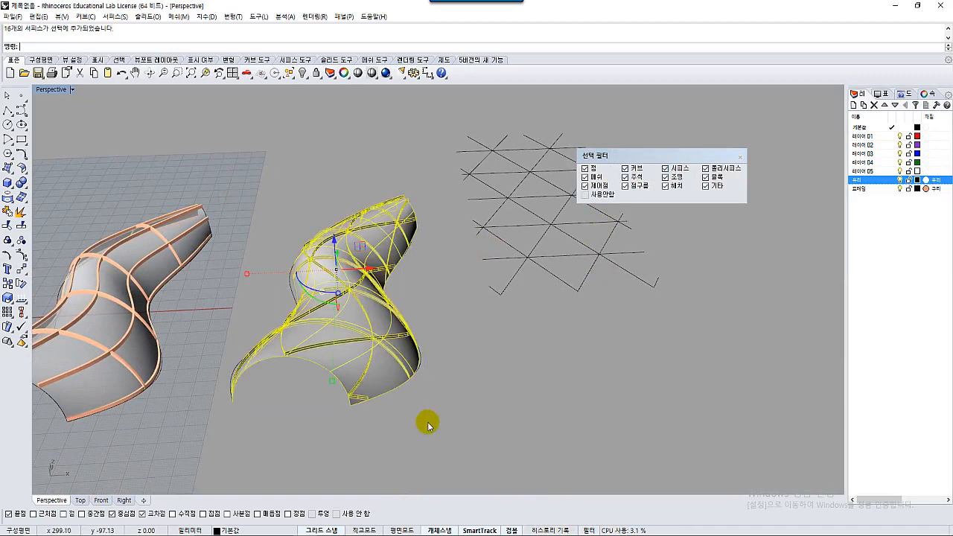
left_click(379, 377, "ctrl")
right_click_drag(379, 378, 177, 251)
left_click(27, 172)
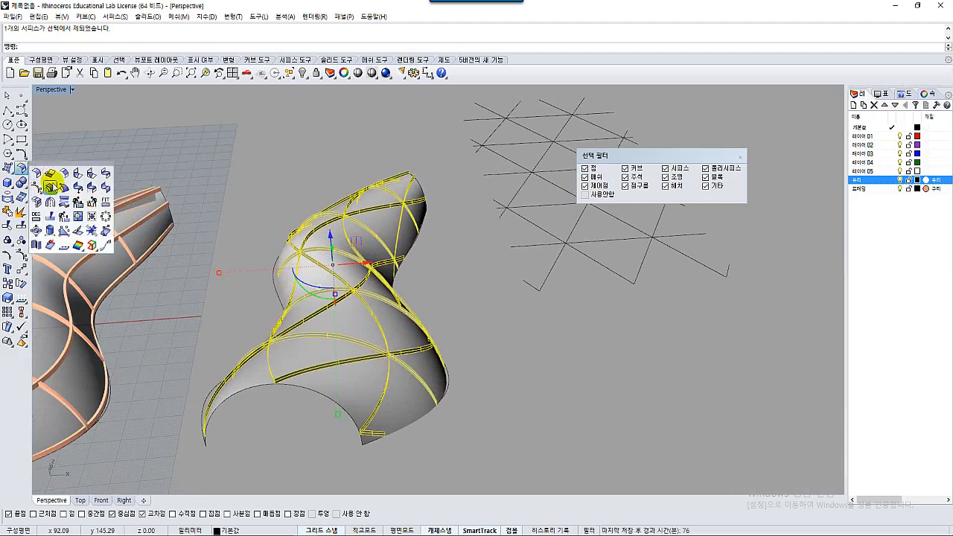
left_click(47, 181)
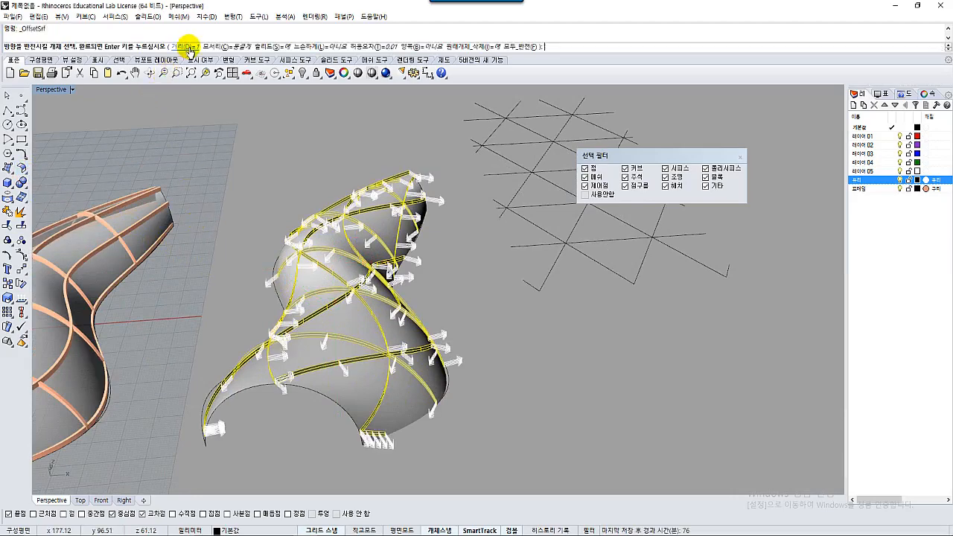
left_click(187, 47)
type("2")
key("Return")
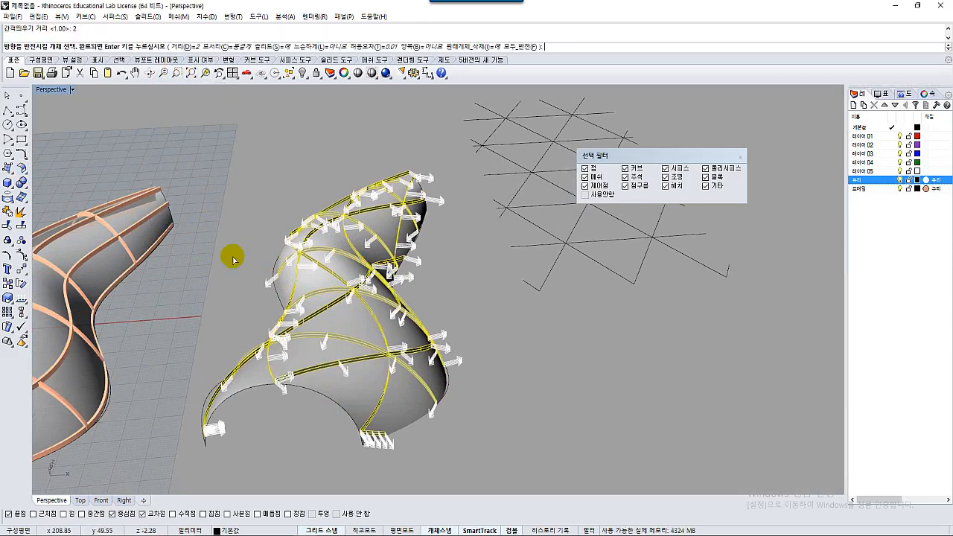
right_click(233, 259)
left_click(224, 255)
right_click_drag(223, 255, 308, 319)
scroll(298, 342, "up", 3)
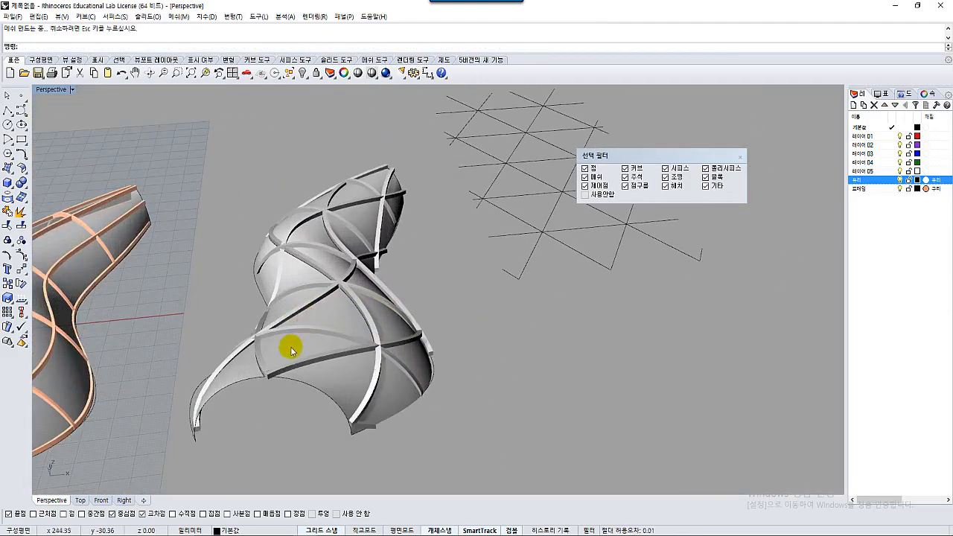
Step: Assign the third structure's base surface to the 유리 layer and clear the selection
left_click(293, 350)
left_click(251, 530)
left_click(227, 514)
left_click(292, 435)
right_click_drag(292, 435, 310, 368)
Step: Select all frame solids of the third structure with the selection filter limited to polysurfaces and assign them to the 프레임 layer
left_click(325, 328)
left_click(288, 410)
right_click_drag(287, 410, 362, 417)
right_click(643, 188)
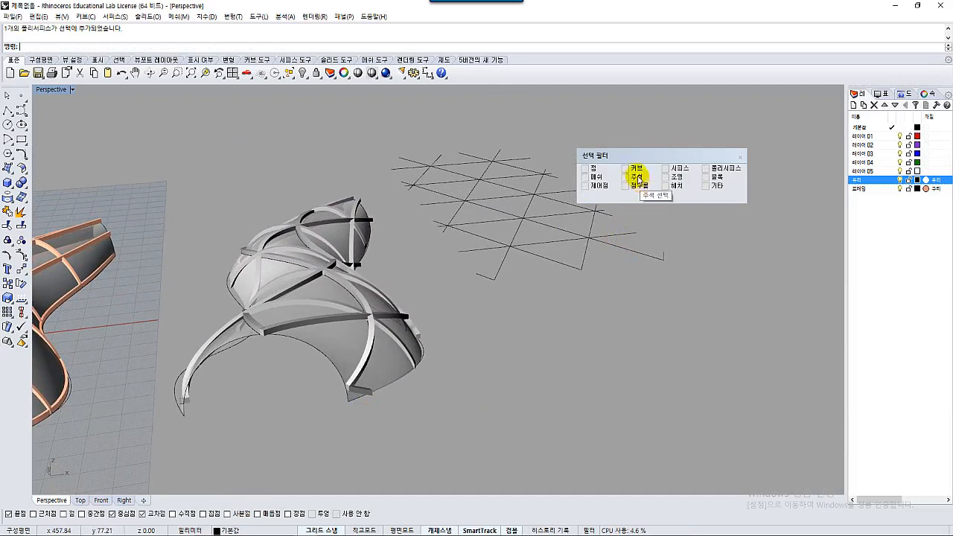
left_click(705, 169)
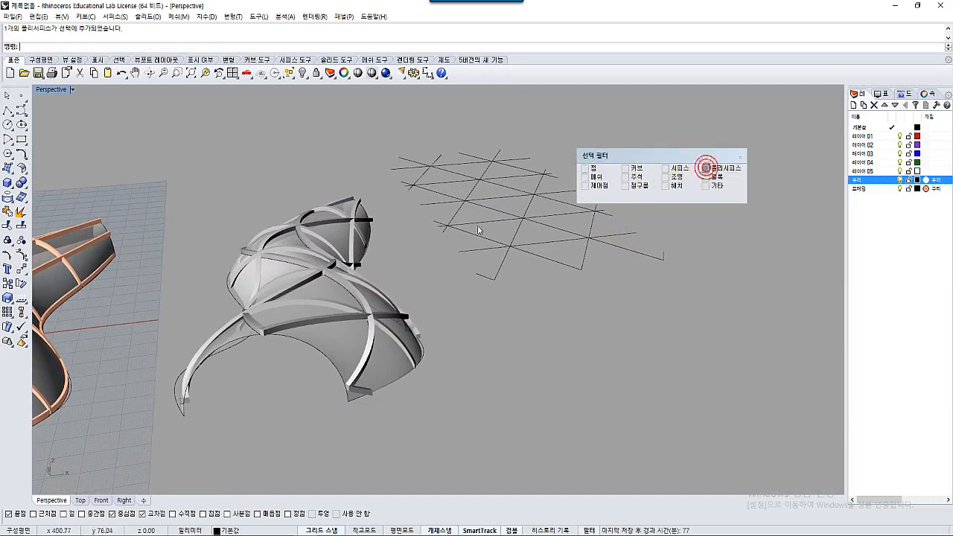
left_click_drag(208, 303, 434, 440)
right_click_drag(434, 439, 389, 420)
right_click_drag(269, 326, 335, 366)
left_click(244, 525)
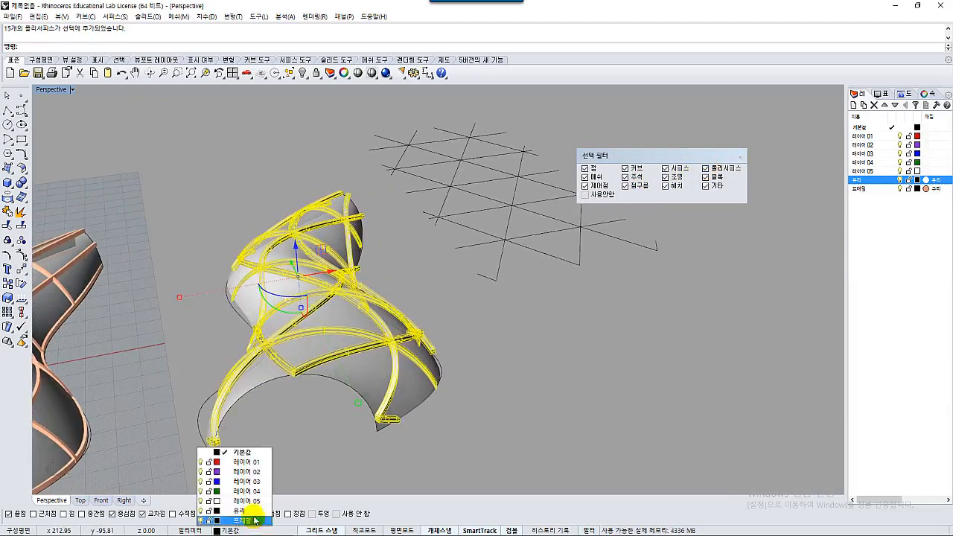
left_click(256, 521)
right_click_drag(513, 387, 436, 383)
scroll(493, 387, "up", 2)
right_click_drag(494, 387, 492, 392)
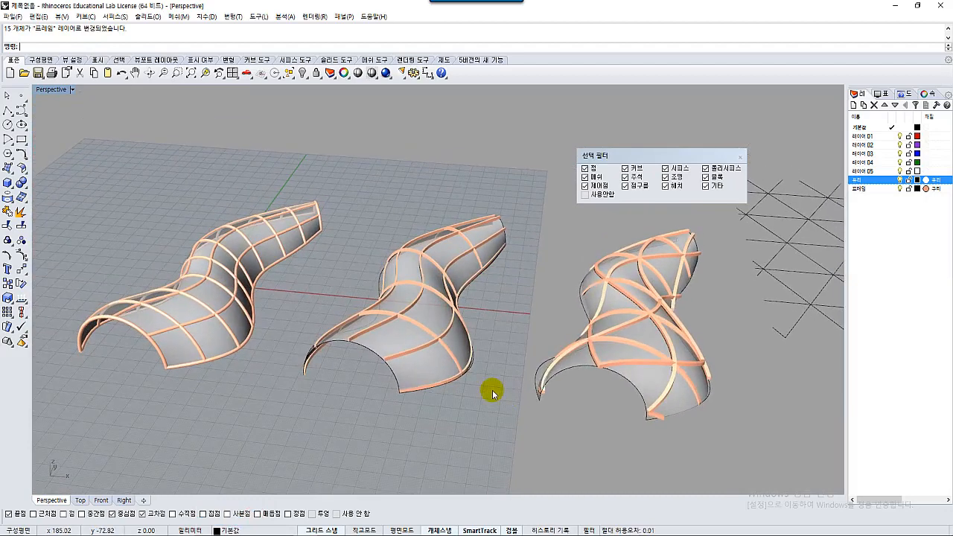
Step: Delete the flat triangular grid lines beside the third structure
scroll(540, 308, "down", 6)
right_click_drag(539, 306, 404, 298, "shift")
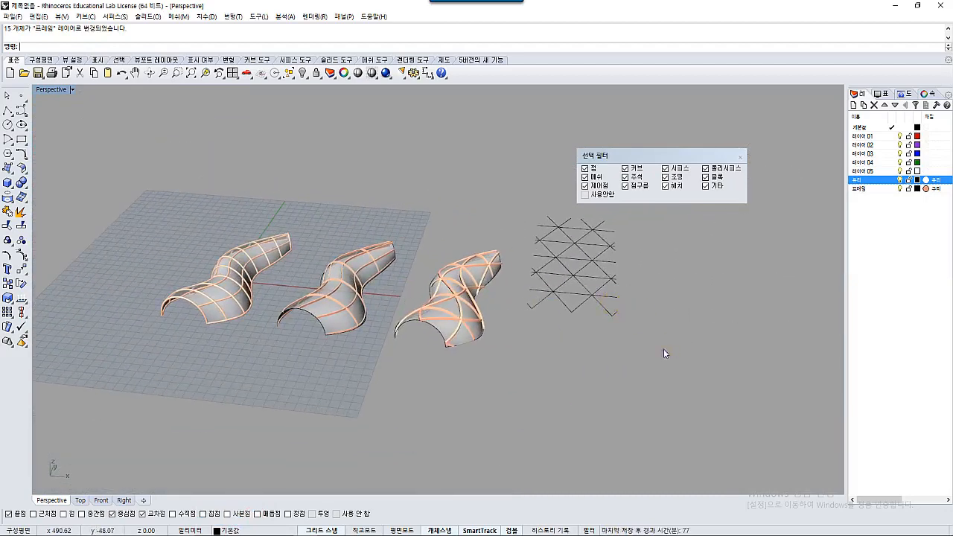
left_click_drag(524, 216, 517, 190)
key("Delete")
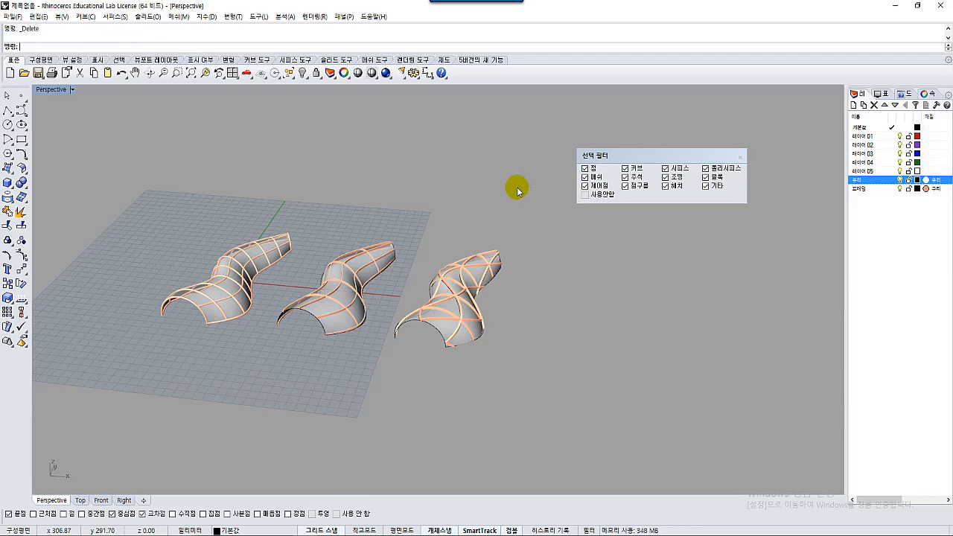
scroll(257, 287, "up", 5)
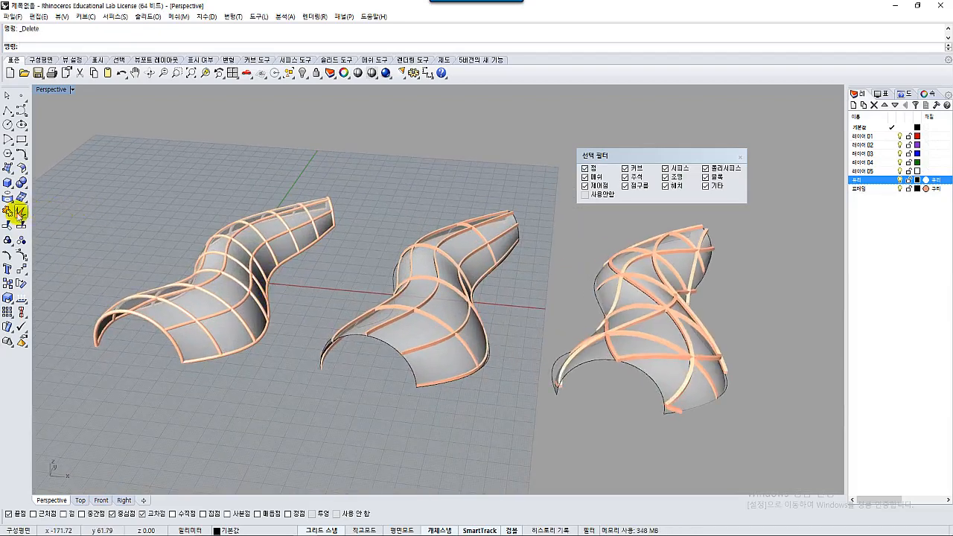
Step: Look over the tools for extracting curves from objects and examine the three pavilion structures from several angles
left_click(9, 198)
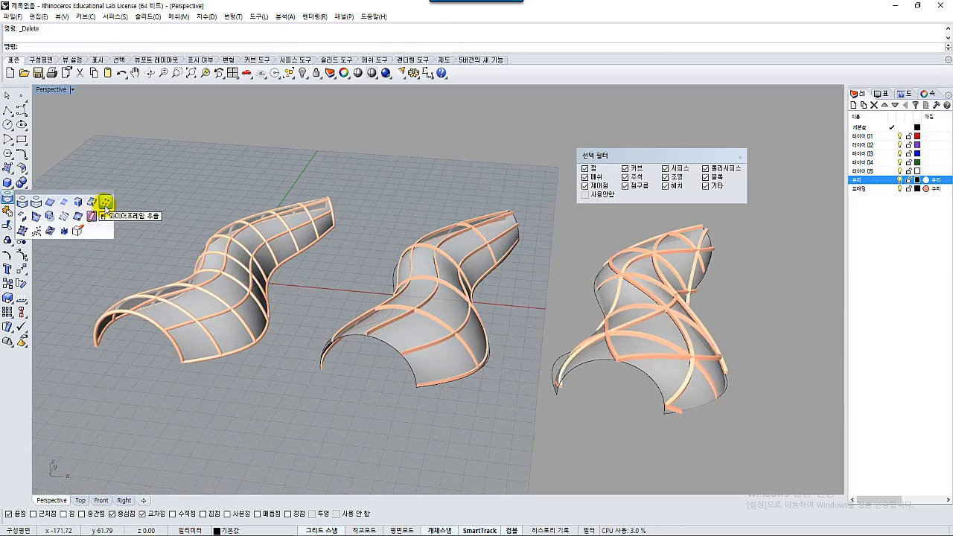
left_click(195, 185)
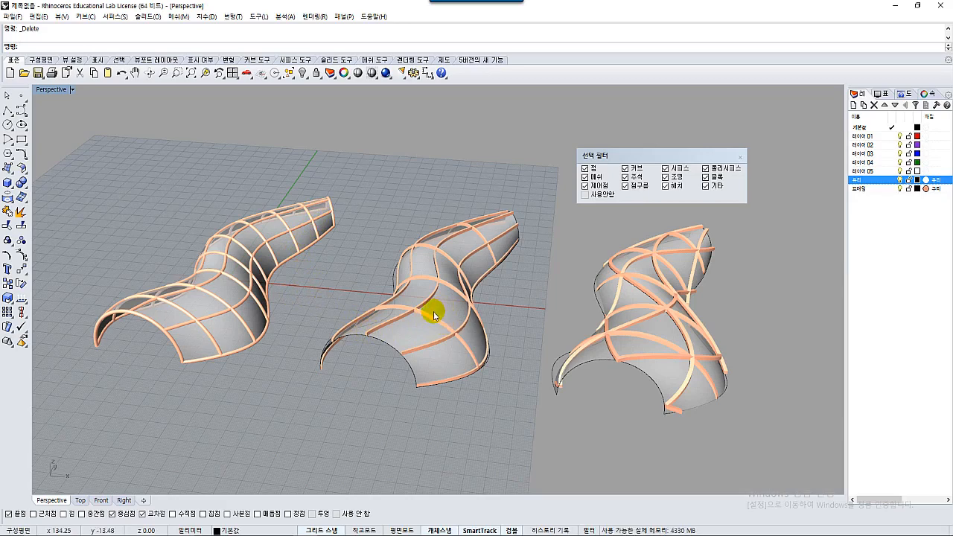
mouse_move(457, 320)
right_mouse_down()
mouse_move(383, 319)
mouse_move(362, 272)
mouse_move(445, 296)
mouse_move(392, 293)
mouse_move(435, 313)
mouse_move(417, 335)
mouse_move(476, 347)
mouse_move(462, 327)
mouse_move(472, 313)
right_mouse_up()
right_click_drag(505, 360, 445, 353)
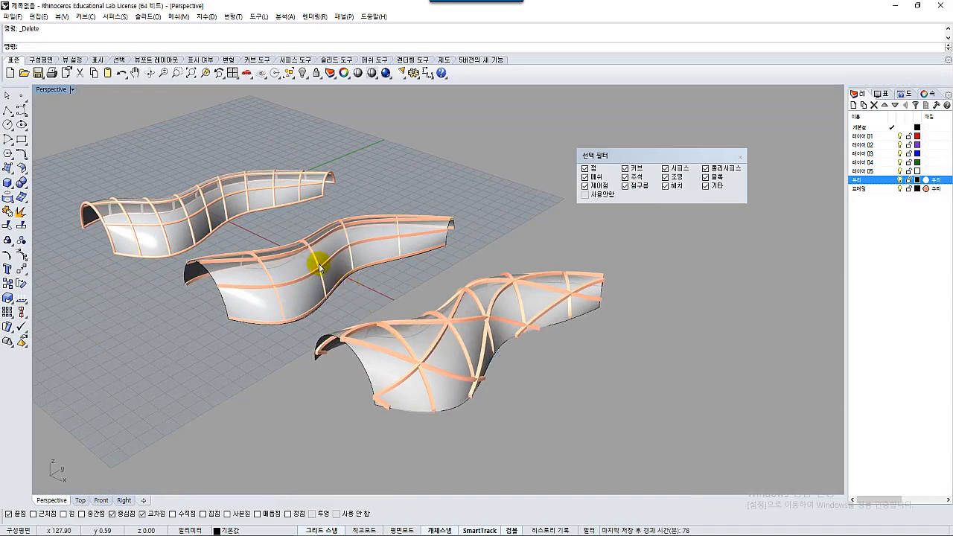
right_click_drag(335, 294, 387, 291)
right_click_drag(459, 321, 505, 347)
right_click_drag(427, 311, 521, 347)
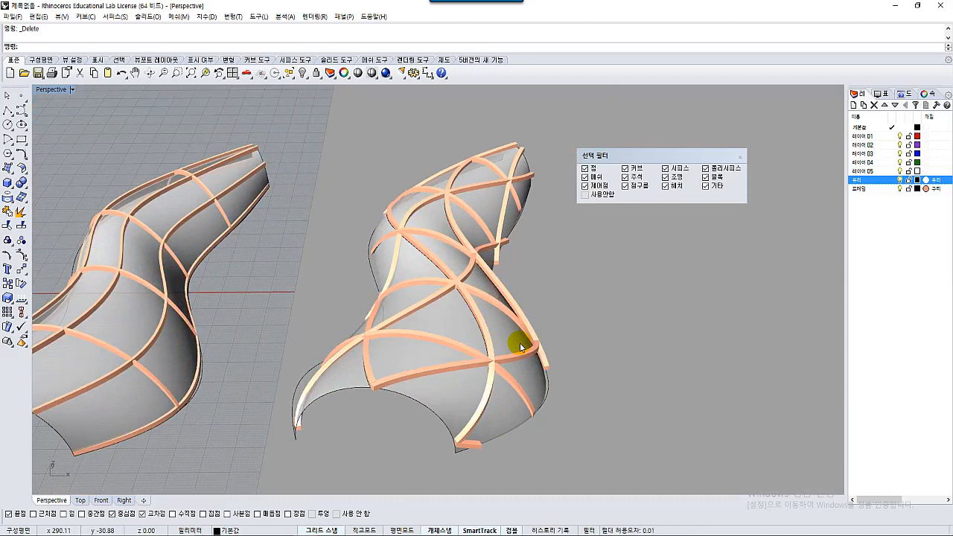
right_click_drag(521, 347, 539, 312)
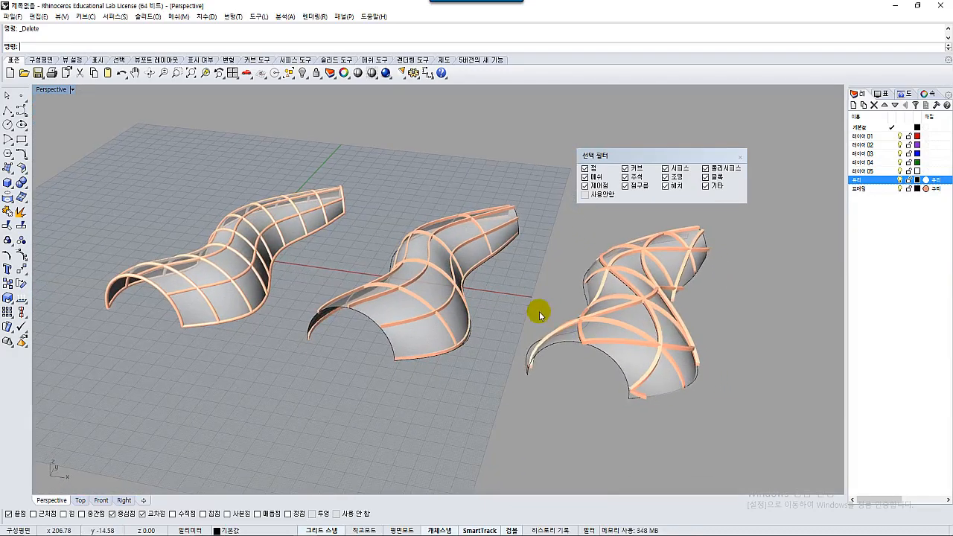